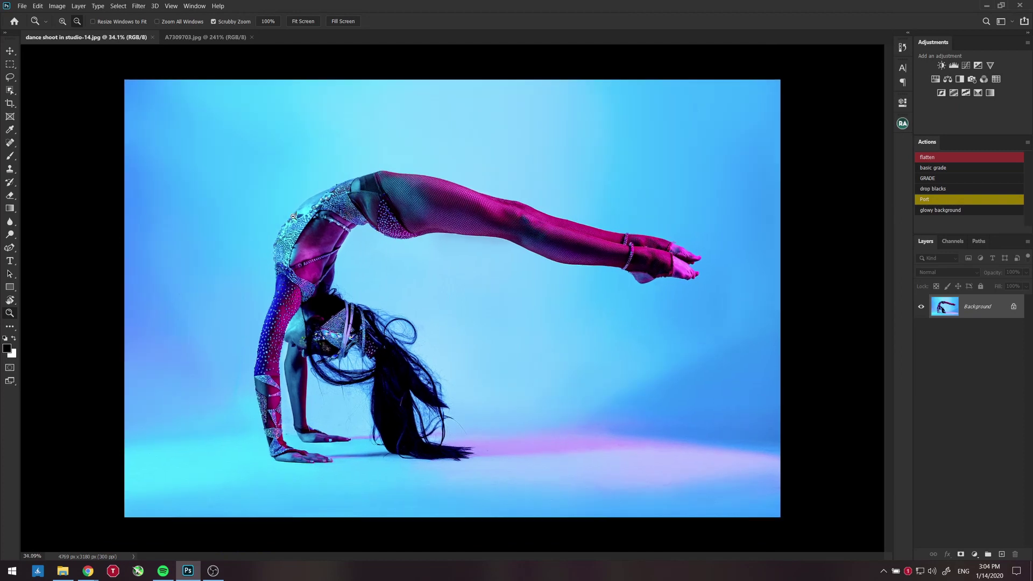
Compare the edited dance shoot in studio-14.jpg with the original A7309703.jpg by alternating between the two photos
{"action": "scroll", "coordinate": [312, 269], "scroll_direction": "up", "scroll_amount": 2}
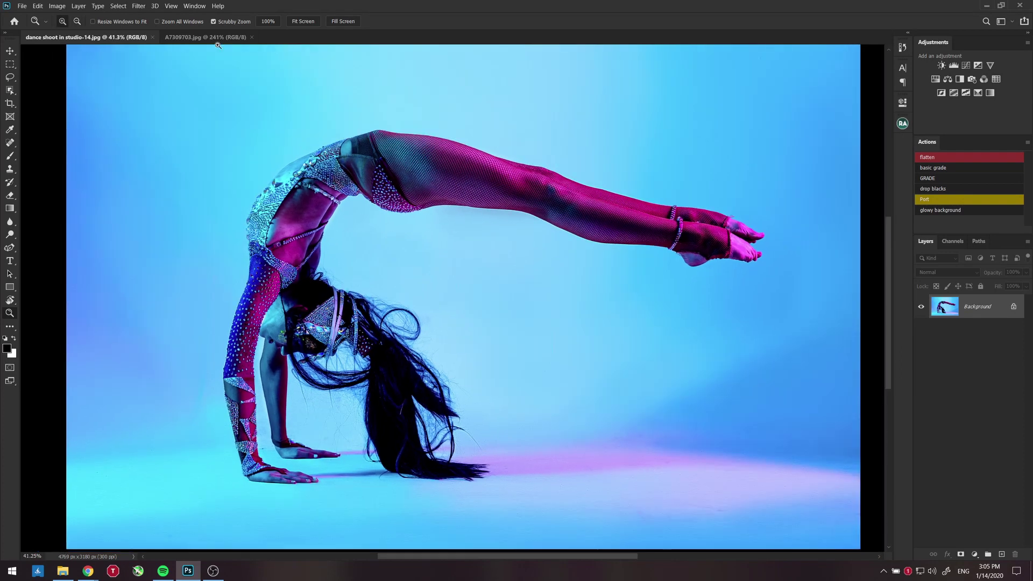
{"action": "key", "text": "ctrl+Tab"}
{"action": "scroll", "coordinate": [452, 337], "scroll_direction": "down", "scroll_amount": 20}
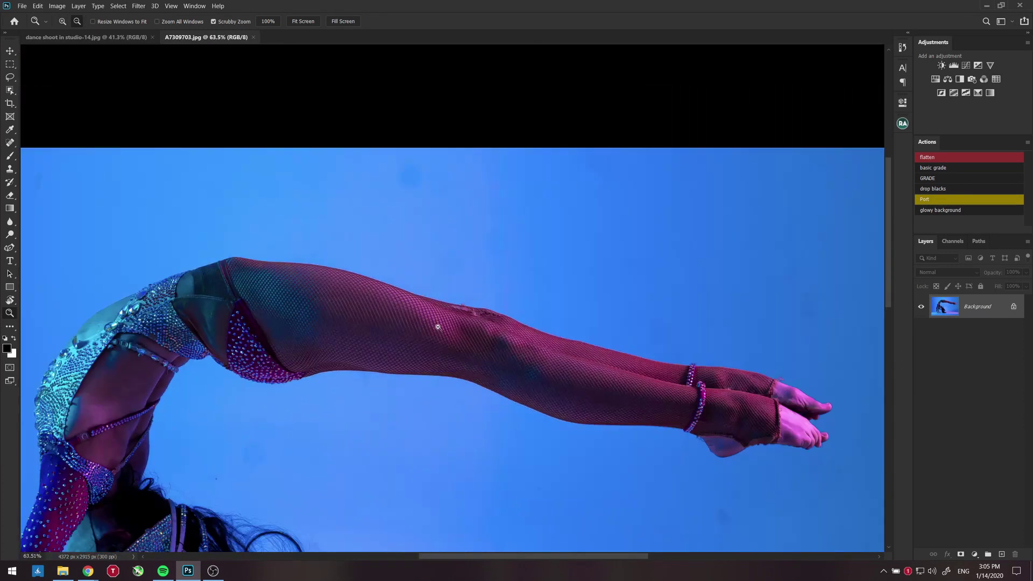
{"action": "scroll", "coordinate": [436, 326], "scroll_direction": "up", "scroll_amount": 2}
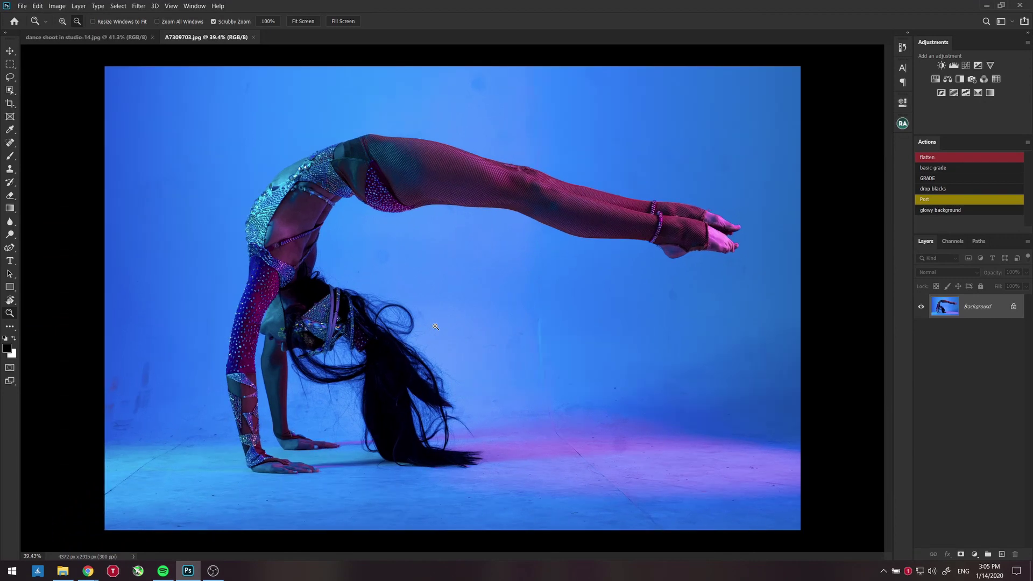
{"action": "left_click", "coordinate": [123, 37]}
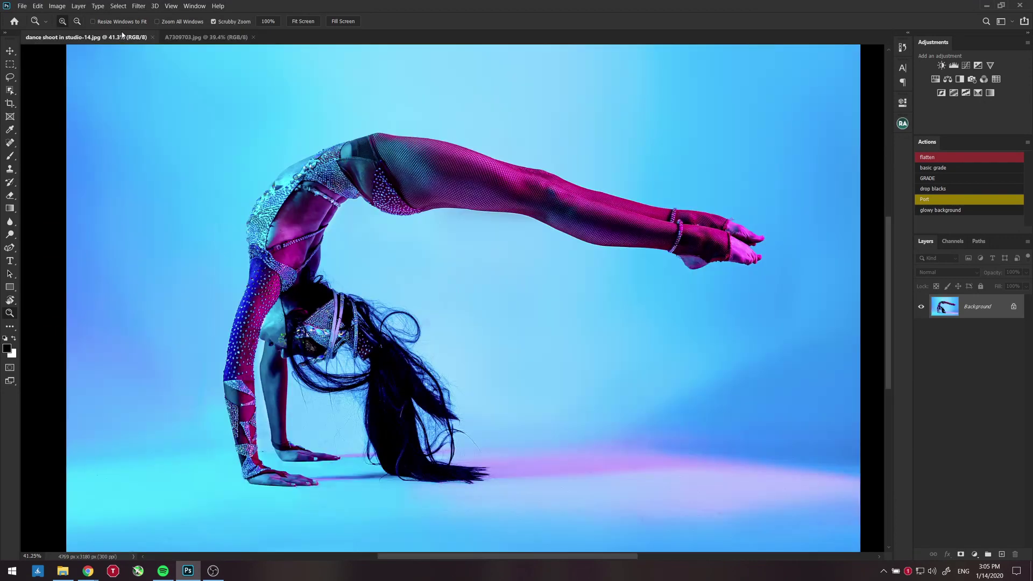
{"action": "key", "text": "ctrl+Tab"}
{"action": "key", "text": "ctrl+Tab"}
{"action": "key", "text": "ctrl+Tab"}
{"action": "key", "text": "ctrl+Tab"}
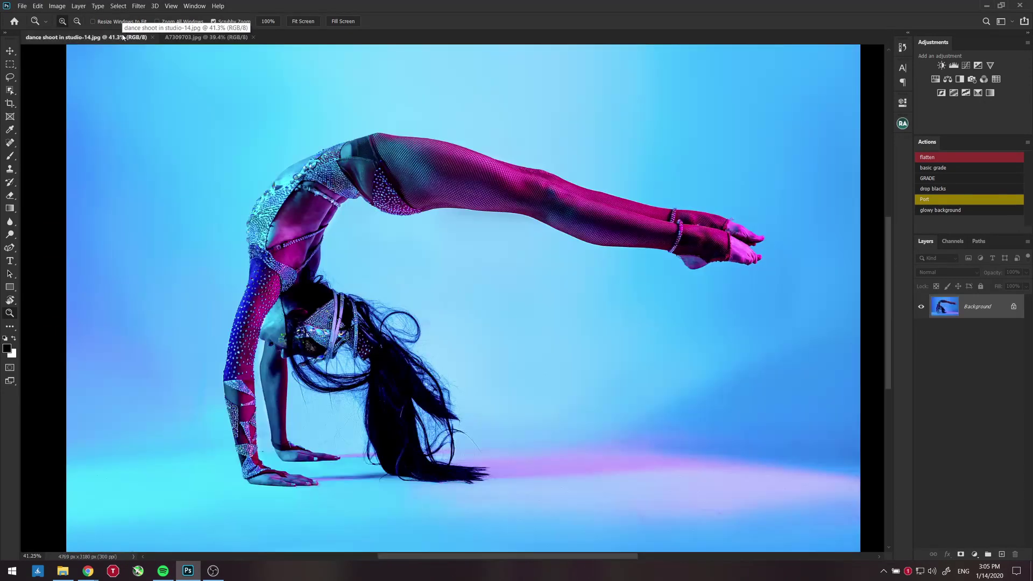
{"action": "key", "text": "ctrl+Tab"}
{"action": "key", "text": "ctrl+Tab"}
{"action": "key", "text": "ctrl+Tab"}
{"action": "key", "text": "ctrl+Tab"}
{"action": "key", "text": "ctrl+Tab"}
{"action": "key", "text": "ctrl+Tab"}
{"action": "key", "text": "ctrl+Tab"}
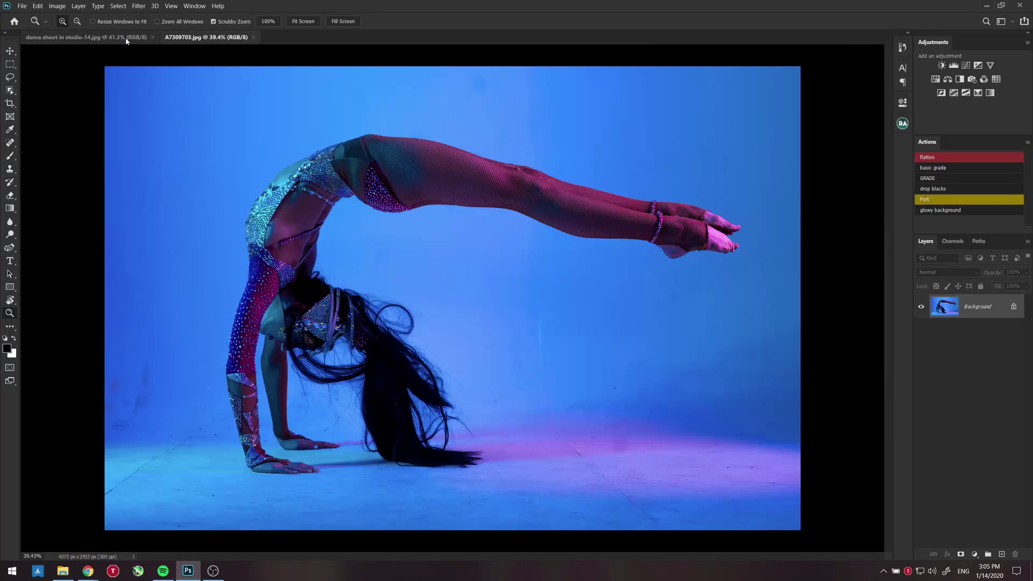
{"action": "key", "text": "ctrl+Tab"}
{"action": "key", "text": "ctrl+Tab"}
{"action": "key", "text": "ctrl+Tab"}
{"action": "key", "text": "ctrl+Tab"}
{"action": "key", "text": "ctrl+Tab"}
Inspect the hair ends, the surrounding floor and the backdrop of the edited photo up close
{"action": "scroll", "coordinate": [376, 505], "scroll_direction": "up", "scroll_amount": 8}
{"action": "left_click_drag", "start_coordinate": [530, 443], "coordinate": [472, 378]}
{"action": "scroll", "coordinate": [487, 386], "scroll_direction": "down", "scroll_amount": 7}
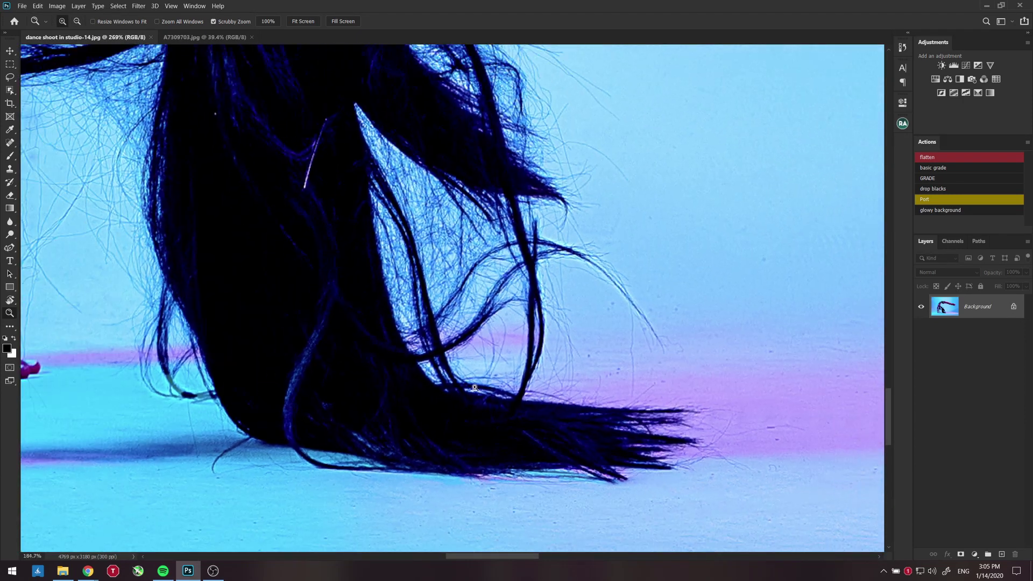
{"action": "left_click_drag", "start_coordinate": [530, 392], "coordinate": [210, 292]}
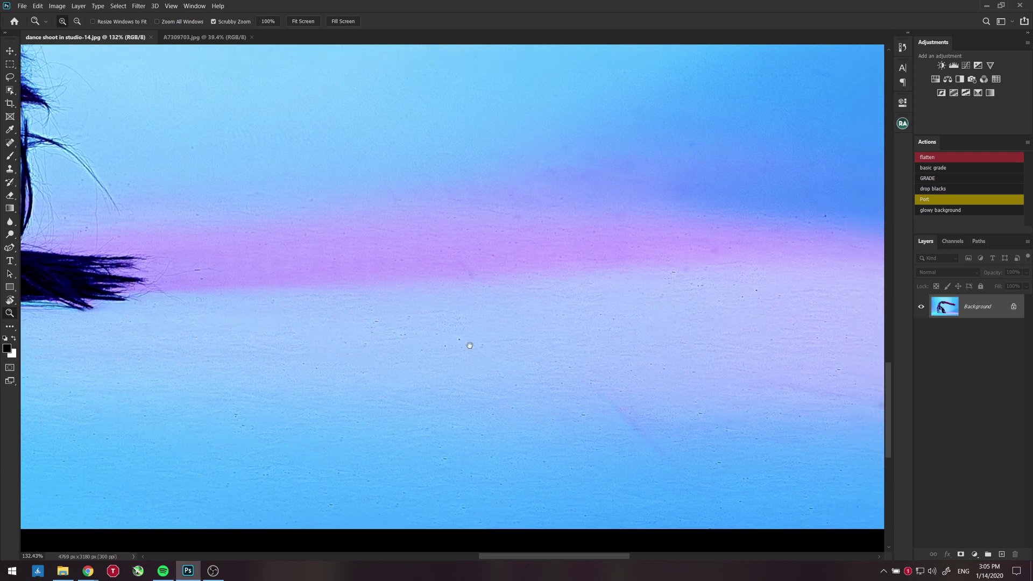
{"action": "scroll", "coordinate": [464, 345], "scroll_direction": "down", "scroll_amount": 3}
{"action": "scroll", "coordinate": [610, 327], "scroll_direction": "up", "scroll_amount": 2}
{"action": "left_click_drag", "start_coordinate": [606, 332], "coordinate": [827, 271]}
Examine the floor and wall of the original A7309703.jpg around the hair and hands, and review the whole picture
{"action": "left_click", "coordinate": [203, 36]}
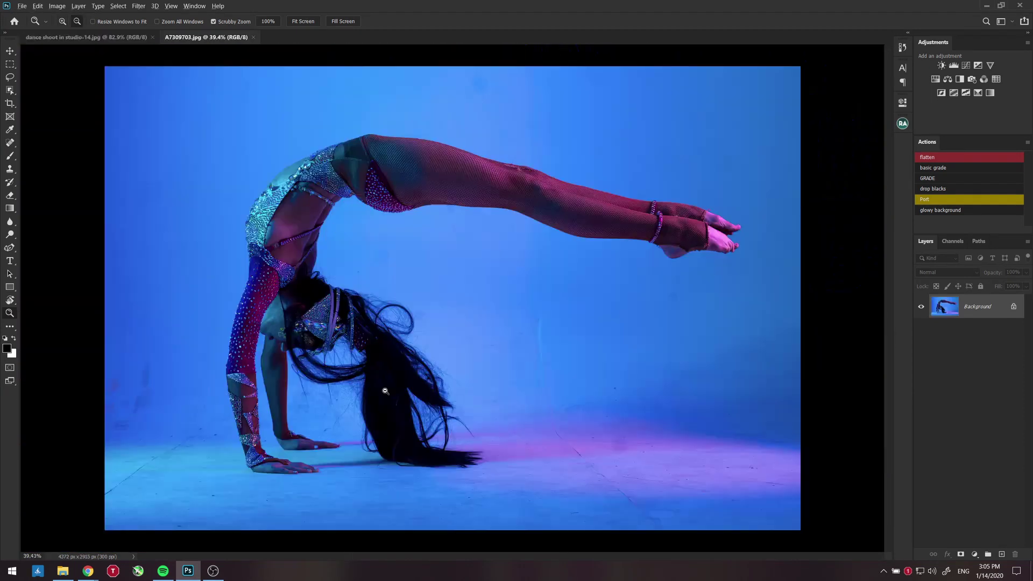
{"action": "scroll", "coordinate": [394, 411], "scroll_direction": "up", "scroll_amount": 10}
{"action": "left_click_drag", "start_coordinate": [698, 454], "coordinate": [422, 313]}
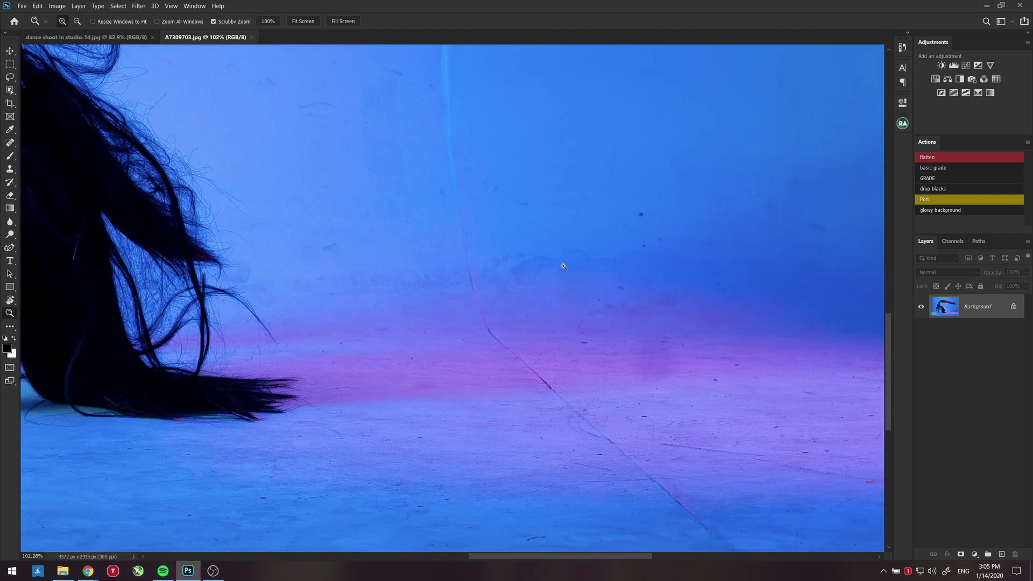
{"action": "left_click_drag", "start_coordinate": [599, 470], "coordinate": [626, 352]}
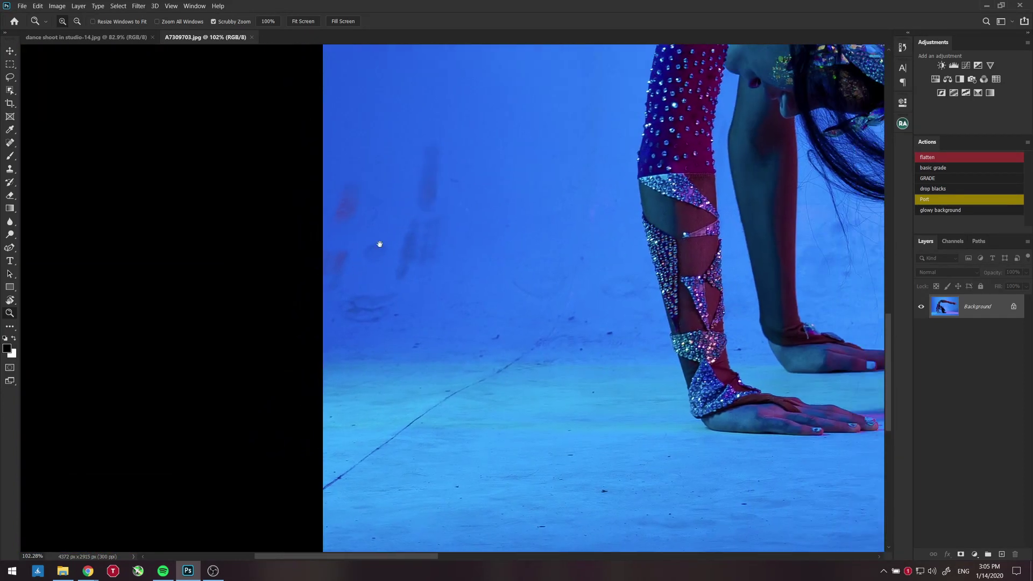
{"action": "scroll", "coordinate": [501, 256], "scroll_direction": "down", "scroll_amount": 13}
{"action": "scroll", "coordinate": [501, 255], "scroll_direction": "up", "scroll_amount": 3}
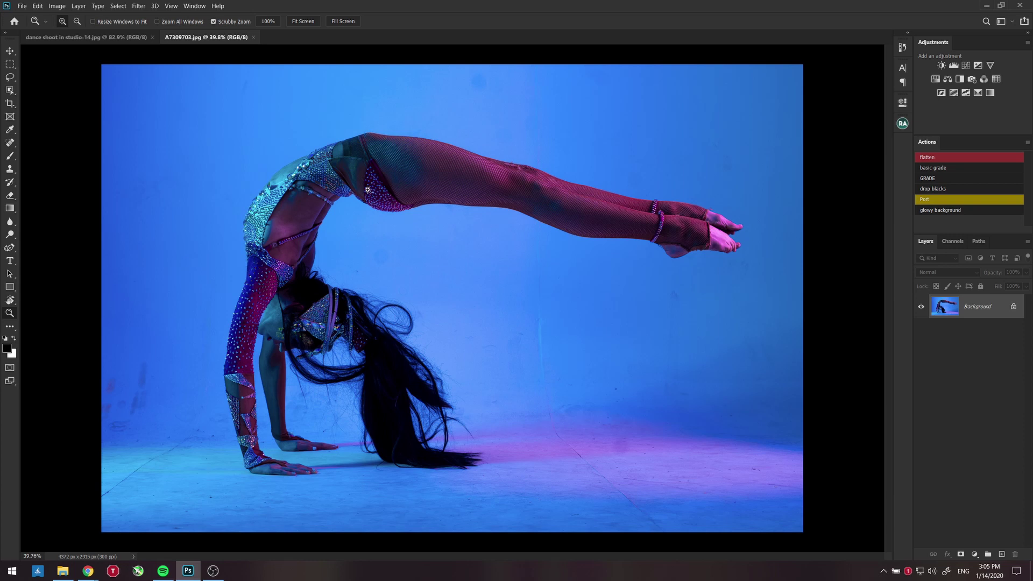
{"action": "scroll", "coordinate": [402, 236], "scroll_direction": "up", "scroll_amount": 1, "text": "alt"}
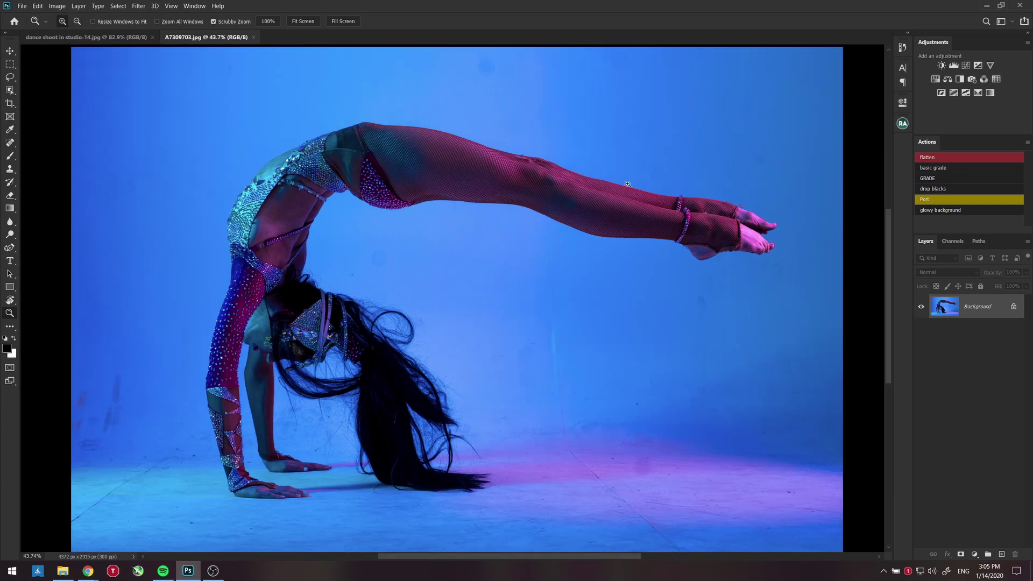
{"action": "scroll", "coordinate": [266, 419], "scroll_direction": "down", "scroll_amount": 1, "text": "alt"}
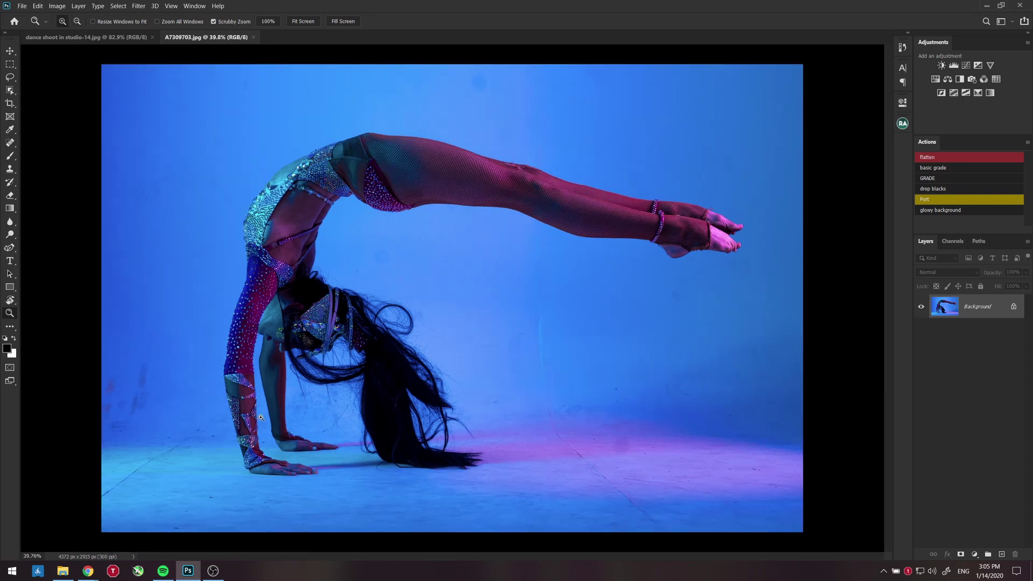
{"action": "scroll", "coordinate": [342, 476], "scroll_direction": "up", "scroll_amount": 1, "text": "alt"}
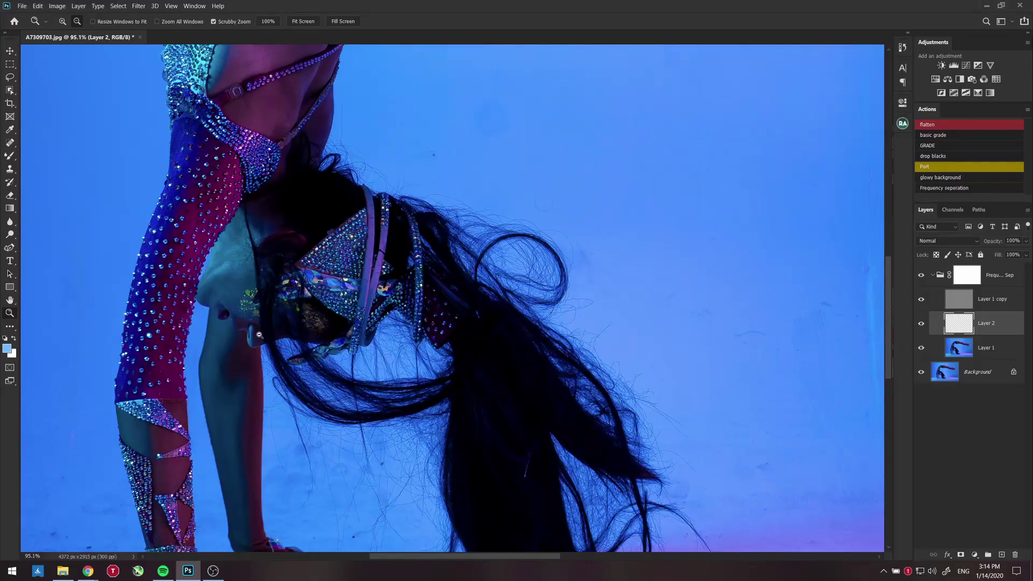
Run the flatten action on A7309703.jpg to merge the frequency separation layers into the background
{"action": "left_click", "coordinate": [259, 335], "text": "alt"}
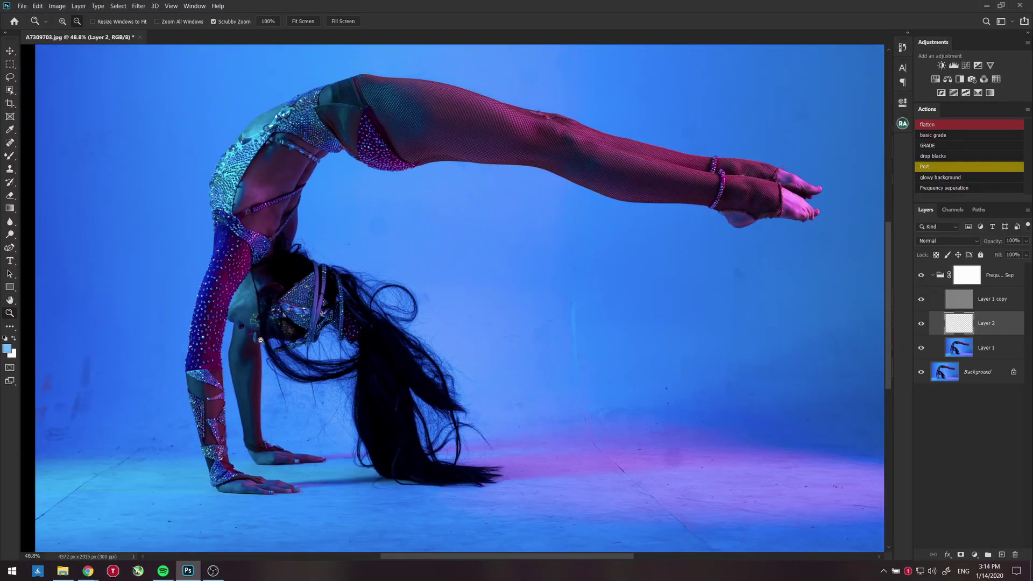
{"action": "left_click", "coordinate": [788, 196], "text": "alt"}
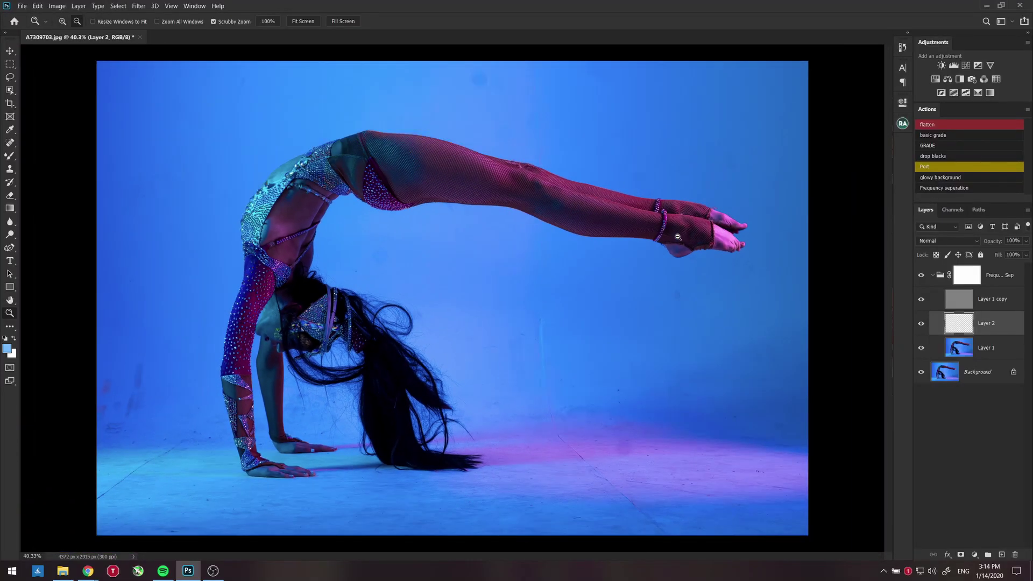
{"action": "left_click", "coordinate": [929, 128]}
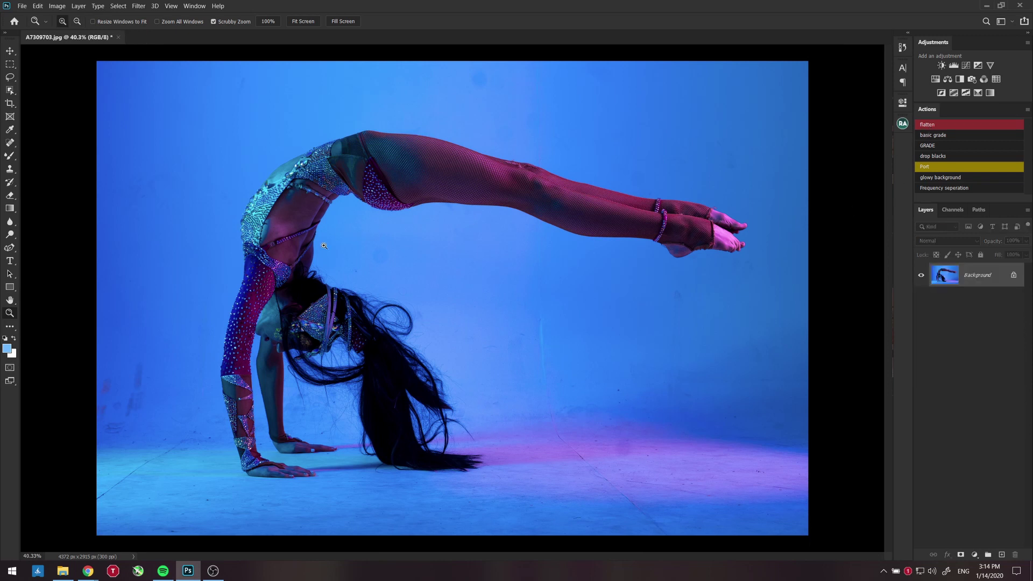
Crop the photo tighter around the dancer at its original ratio, and merge it into a single background layer
{"action": "key", "text": "c"}
{"action": "left_click_drag", "start_coordinate": [97, 533], "coordinate": [131, 492]}
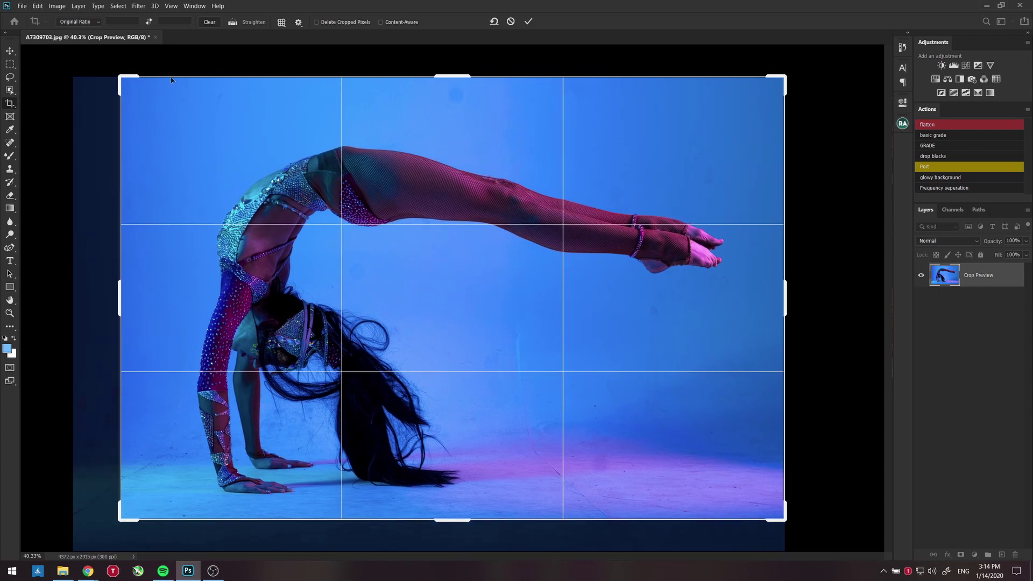
{"action": "left_click_drag", "start_coordinate": [426, 73], "coordinate": [428, 86]}
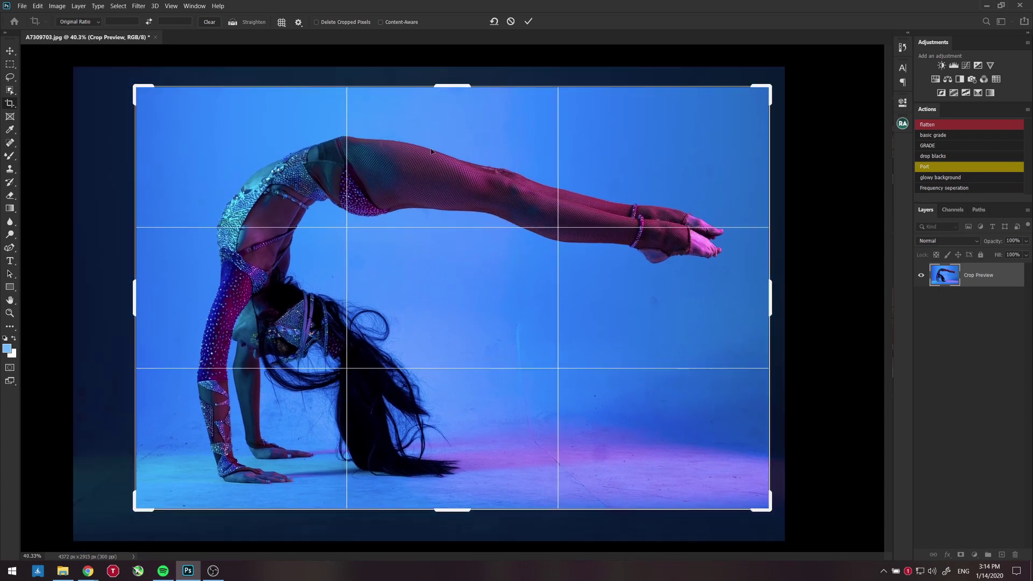
{"action": "key", "text": "Return"}
{"action": "key", "text": "ctrl+shift+e"}
{"action": "scroll", "coordinate": [571, 457], "scroll_direction": "up", "scroll_amount": 4}
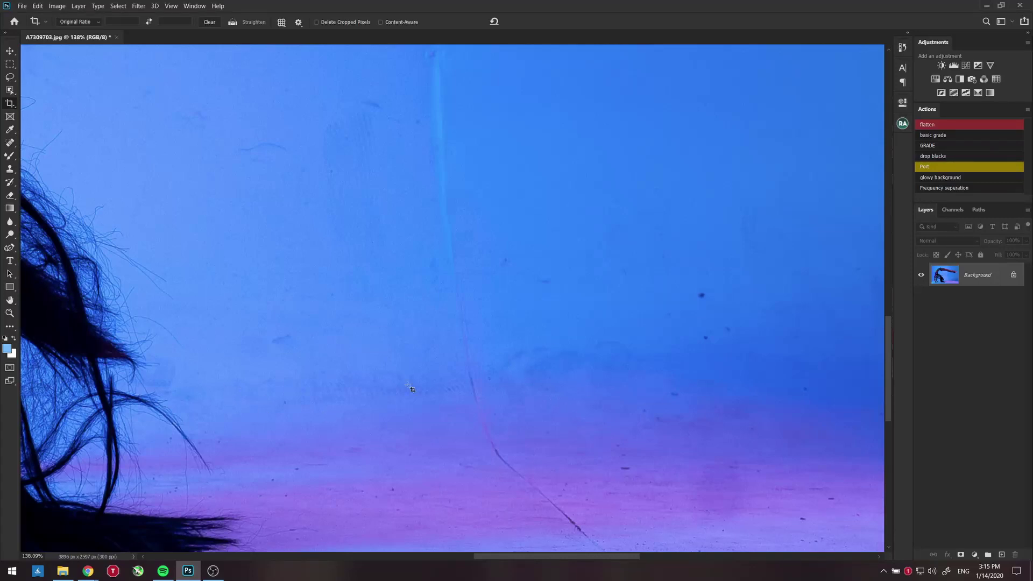
{"action": "scroll", "coordinate": [446, 394], "scroll_direction": "down", "scroll_amount": 6}
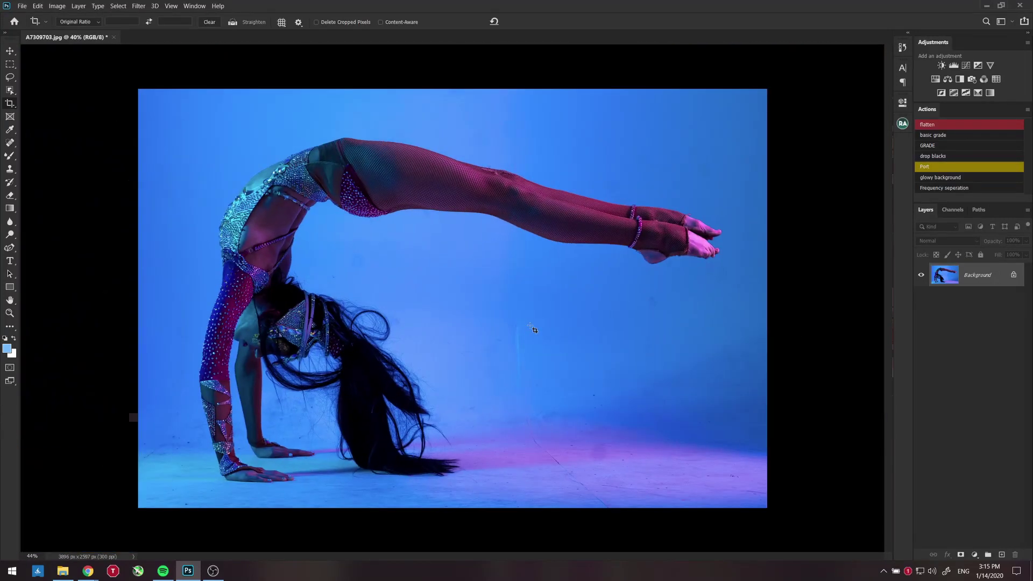
{"action": "scroll", "coordinate": [534, 330], "scroll_direction": "up", "scroll_amount": 2}
{"action": "scroll", "coordinate": [570, 325], "scroll_direction": "down", "scroll_amount": 1}
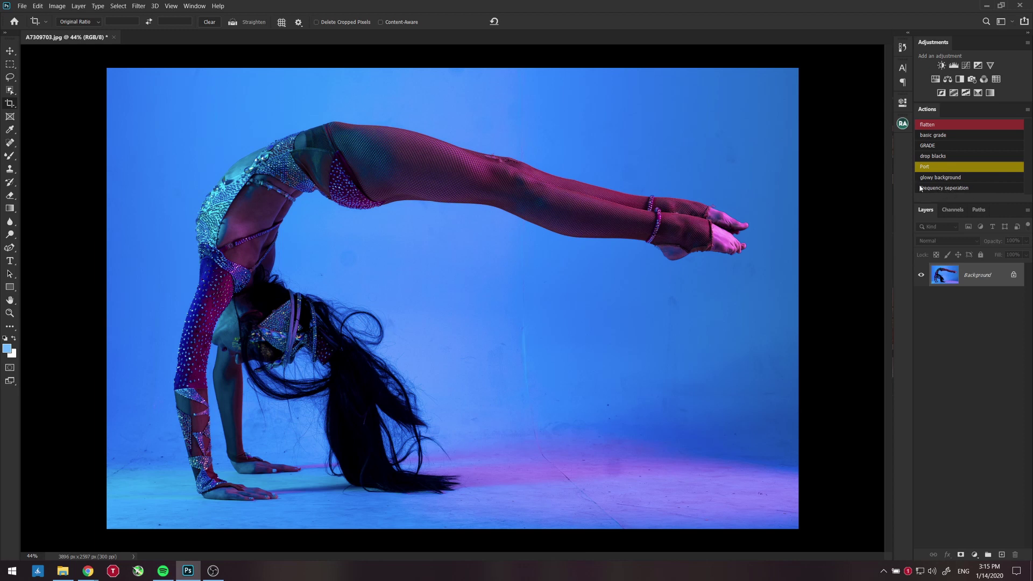
Show the actions as an editable list, open the Load Actions dialog without choosing a file, and restore button mode
{"action": "left_click", "coordinate": [1028, 110]}
{"action": "left_click", "coordinate": [937, 114]}
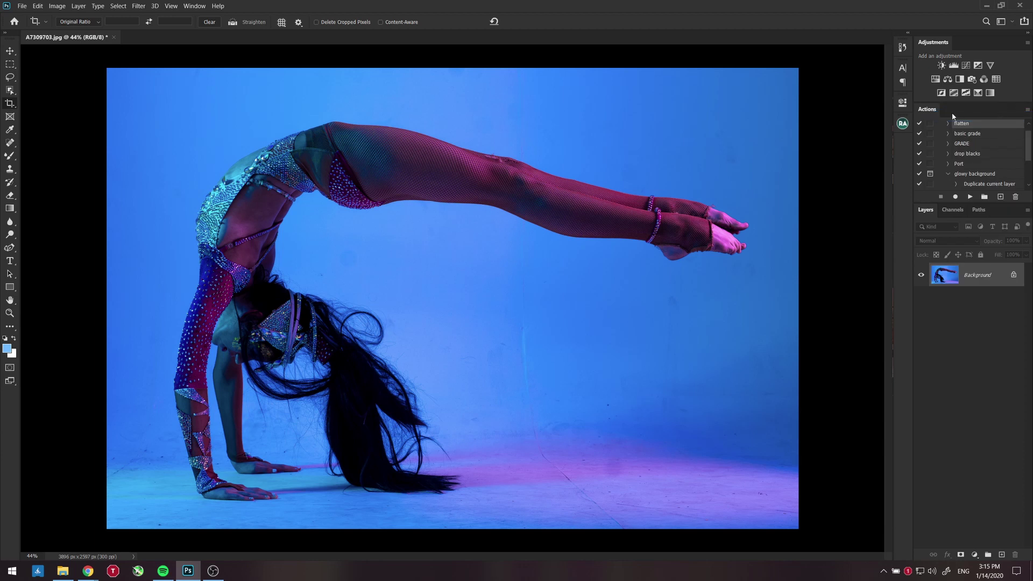
{"action": "left_click", "coordinate": [184, 5]}
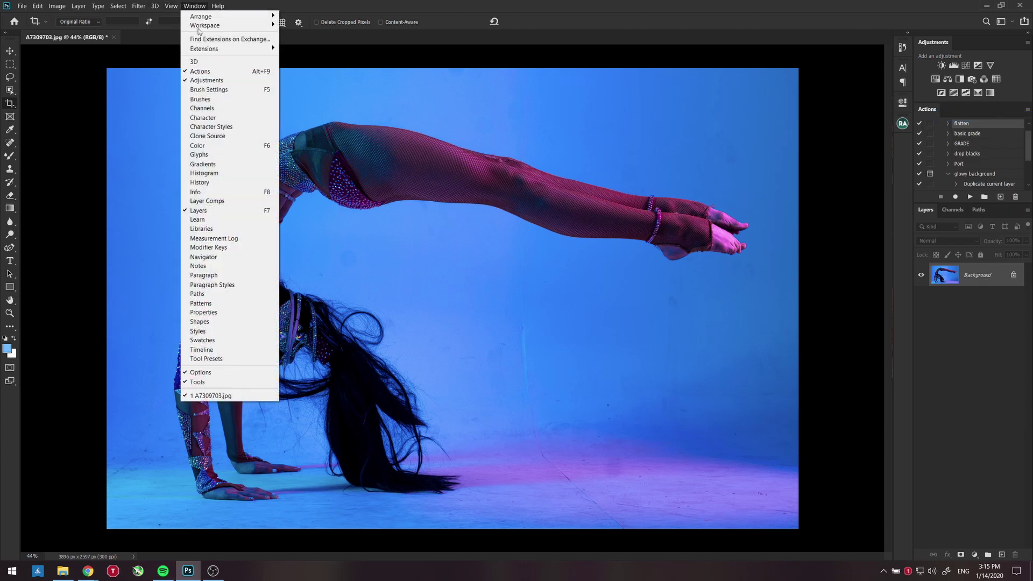
{"action": "left_click", "coordinate": [209, 81]}
{"action": "left_click", "coordinate": [1026, 111]}
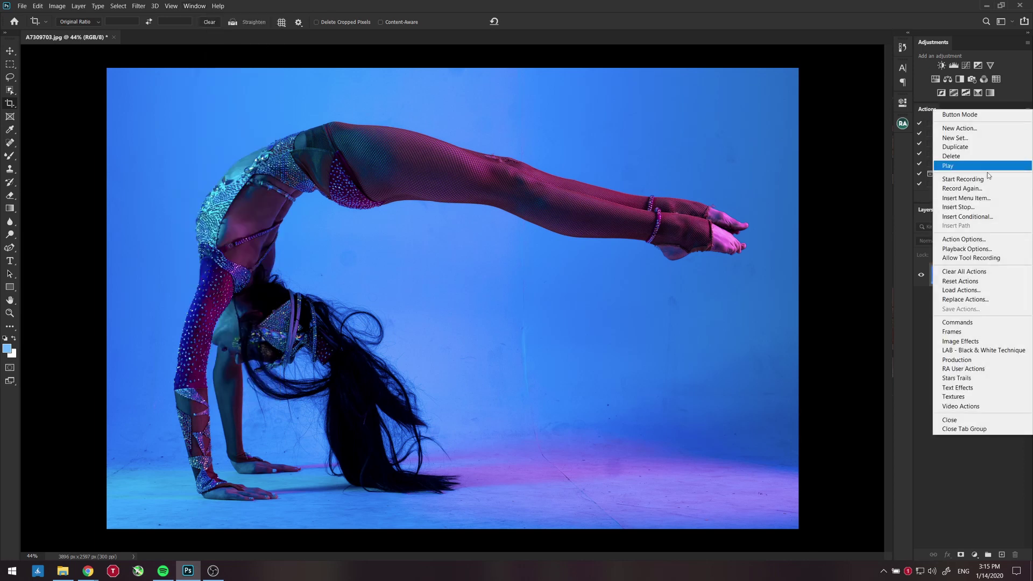
{"action": "left_click", "coordinate": [960, 289]}
{"action": "left_click", "coordinate": [449, 274]}
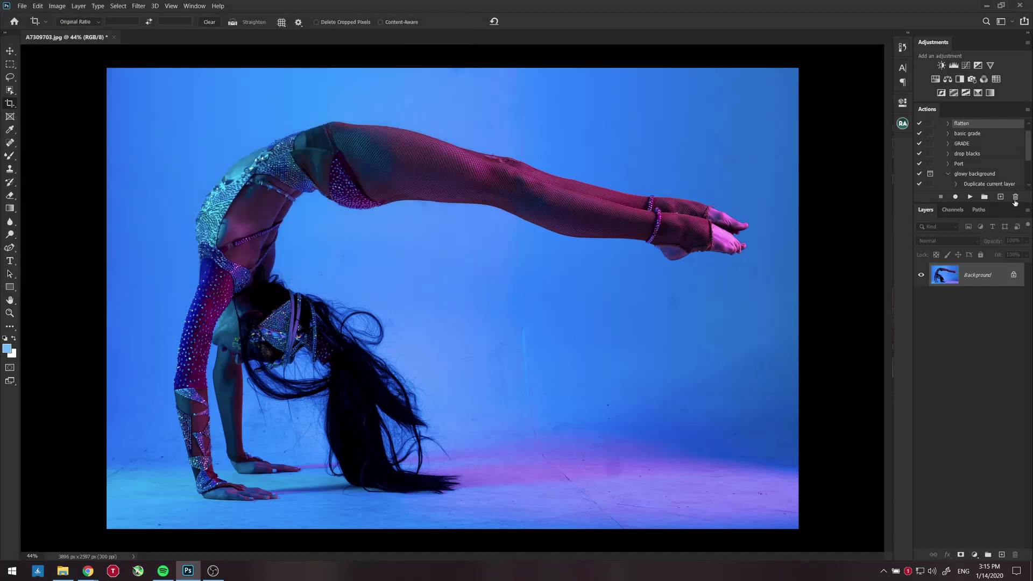
{"action": "left_click", "coordinate": [1026, 112]}
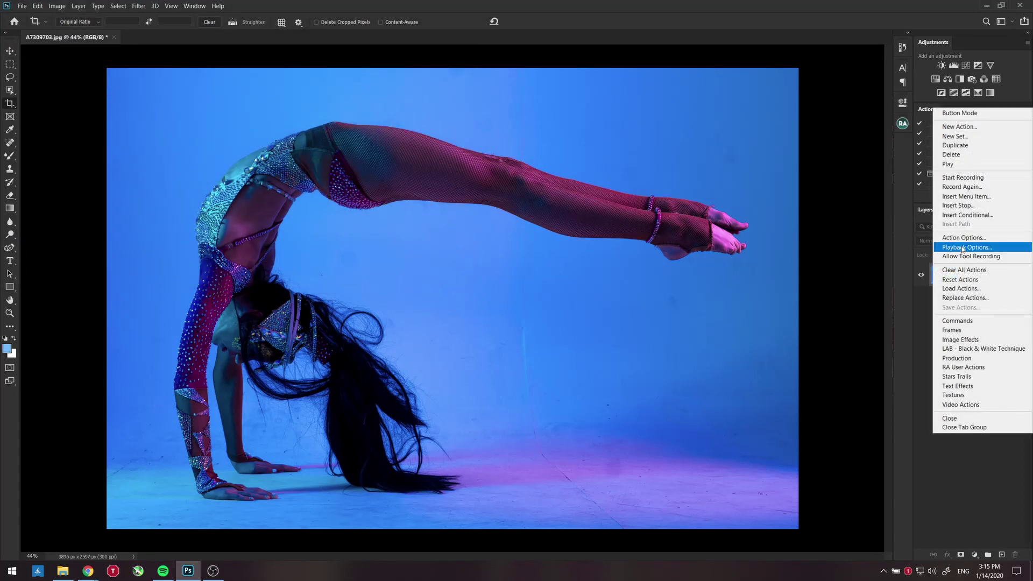
{"action": "left_click", "coordinate": [960, 289]}
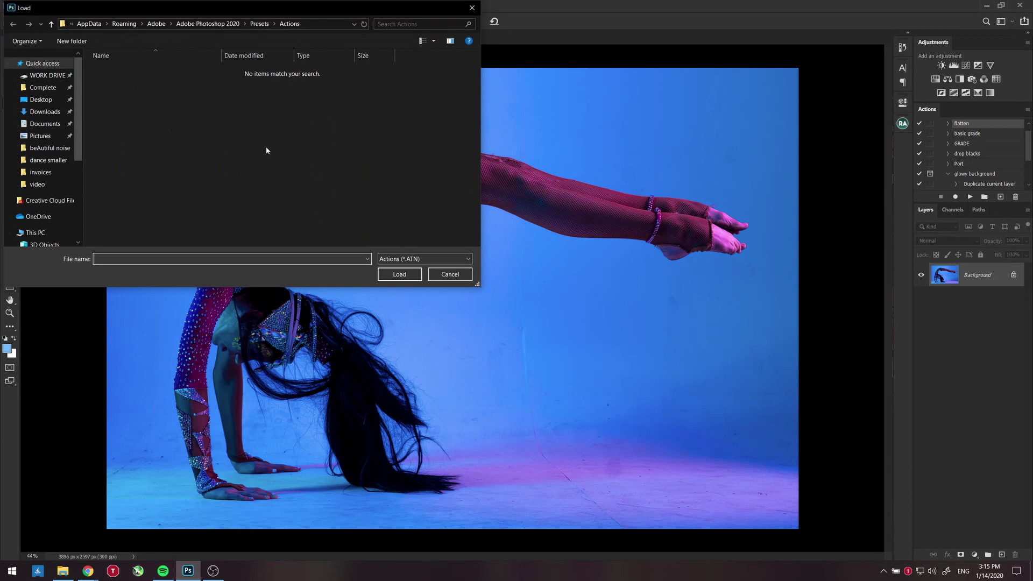
{"action": "left_click", "coordinate": [447, 275]}
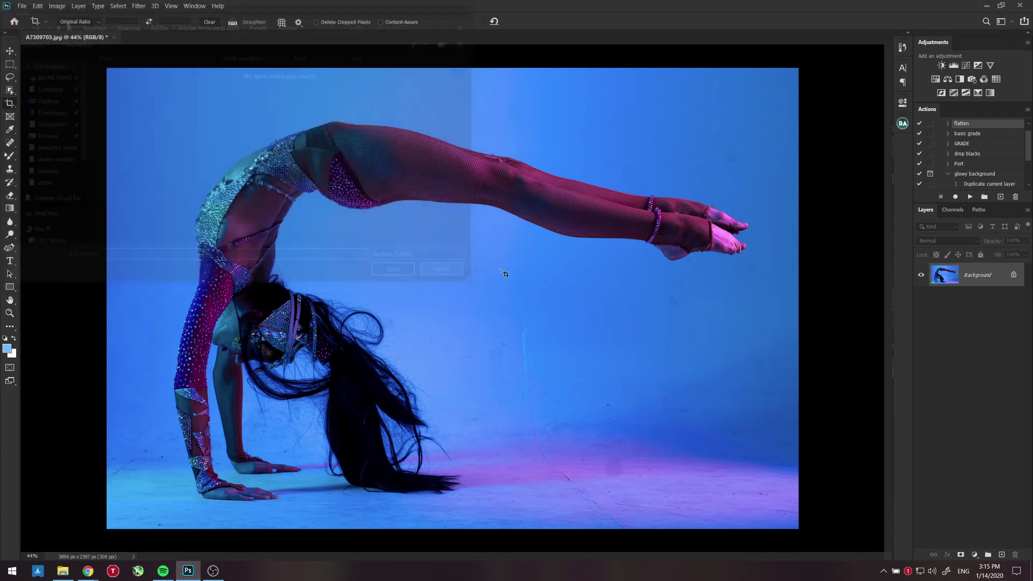
{"action": "left_click", "coordinate": [1027, 110]}
{"action": "left_click", "coordinate": [948, 116]}
Run the Frequency seperation action with a Gaussian Blur radius of 2.3 pixels
{"action": "left_click", "coordinate": [947, 188]}
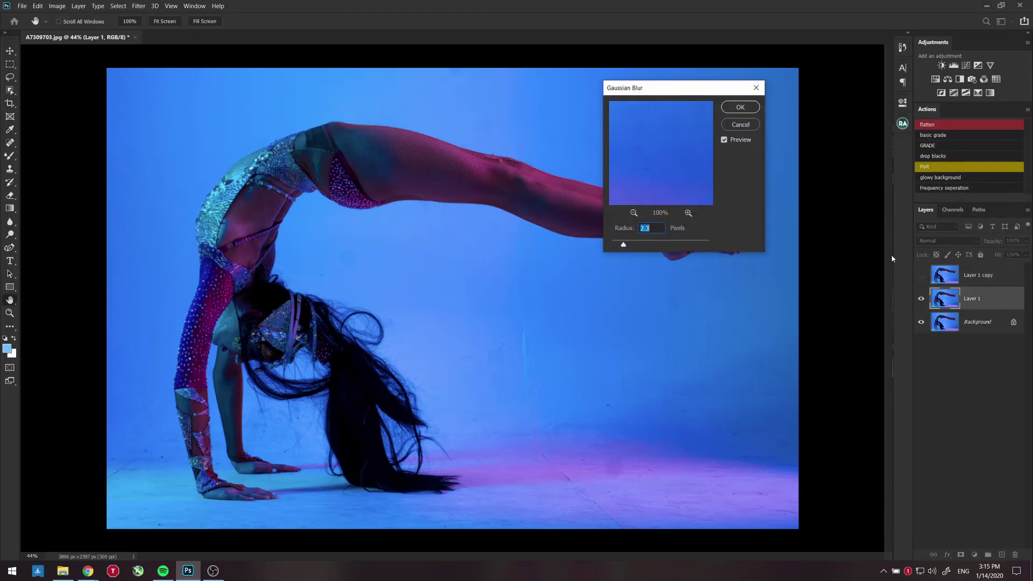
{"action": "key", "text": "Return"}
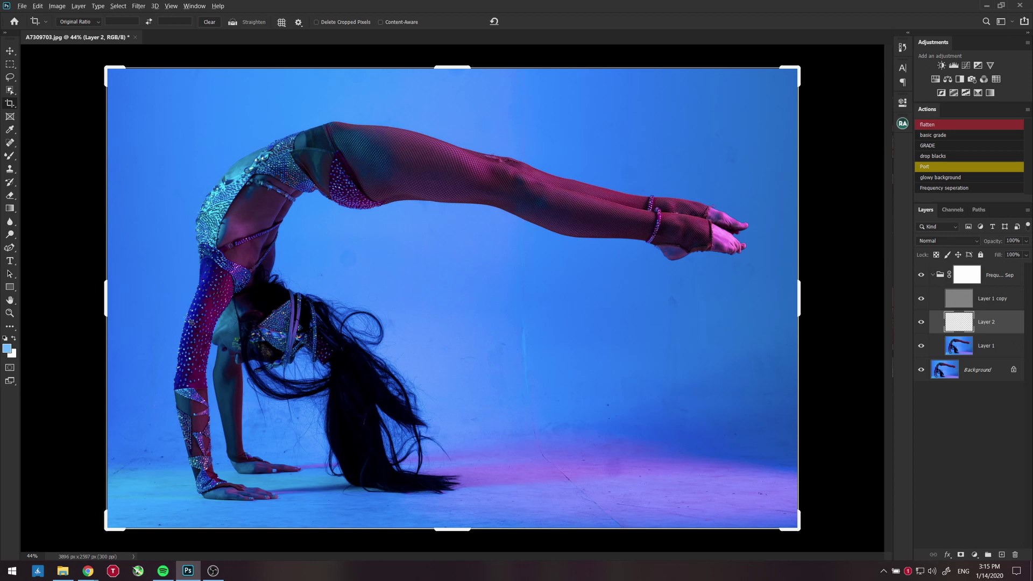
Toggle Layer 1 copy's visibility, and hide Layer 1 and the Background to view the texture layer alone around the head and arms
{"action": "scroll", "coordinate": [230, 330], "scroll_direction": "up", "scroll_amount": 14}
{"action": "left_click_drag", "start_coordinate": [327, 409], "coordinate": [540, 244]}
{"action": "scroll", "coordinate": [539, 243], "scroll_direction": "down", "scroll_amount": 4}
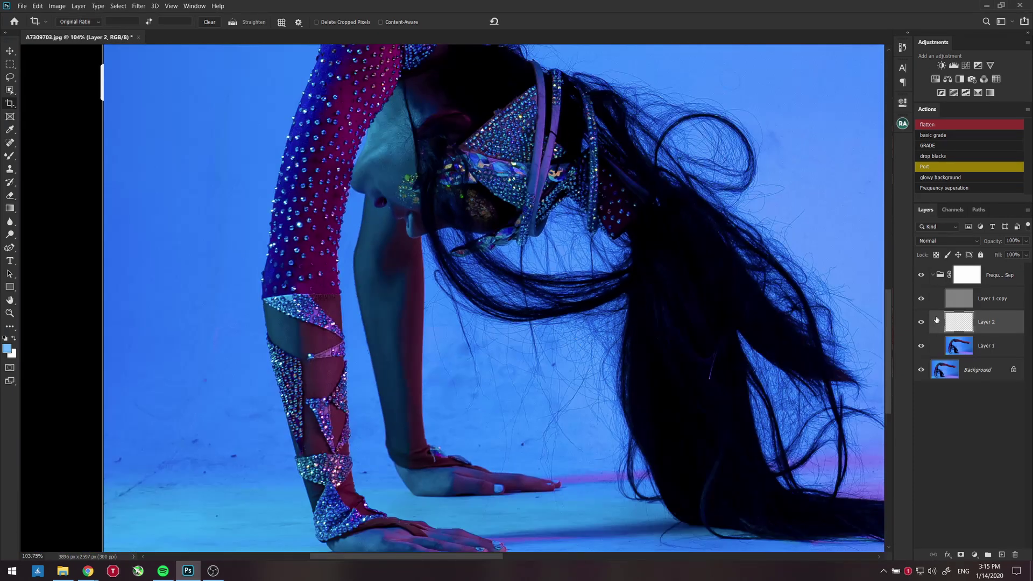
{"action": "left_click", "coordinate": [920, 299]}
{"action": "left_click", "coordinate": [921, 348]}
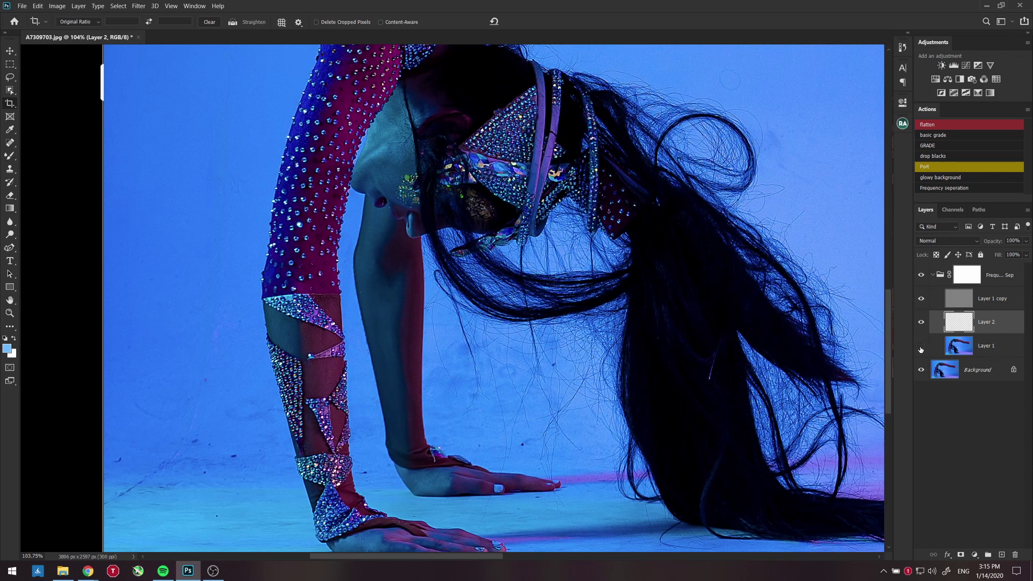
{"action": "left_click", "coordinate": [922, 371]}
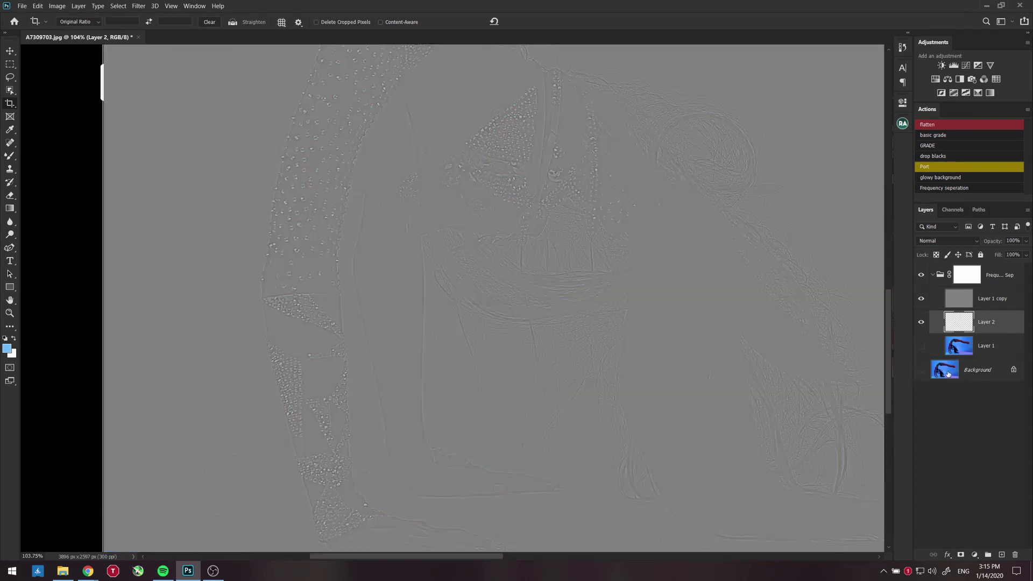
Make Layer 1 and the Background visible again so the whole photo shows
{"action": "key", "text": "z"}
{"action": "left_click_drag", "start_coordinate": [560, 232], "coordinate": [602, 241]}
{"action": "left_click", "coordinate": [921, 346]}
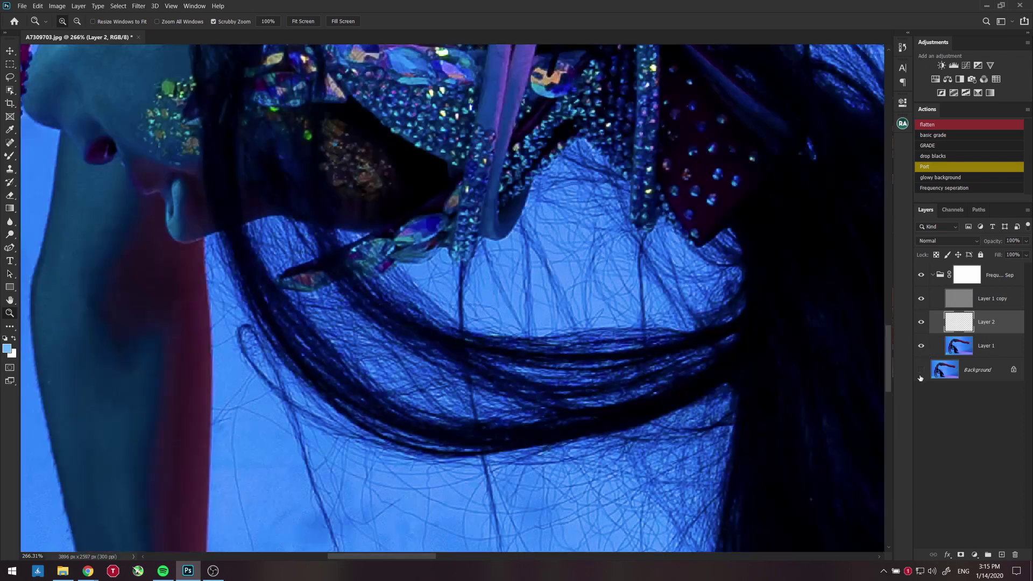
{"action": "scroll", "coordinate": [778, 342], "scroll_direction": "down", "scroll_amount": 20}
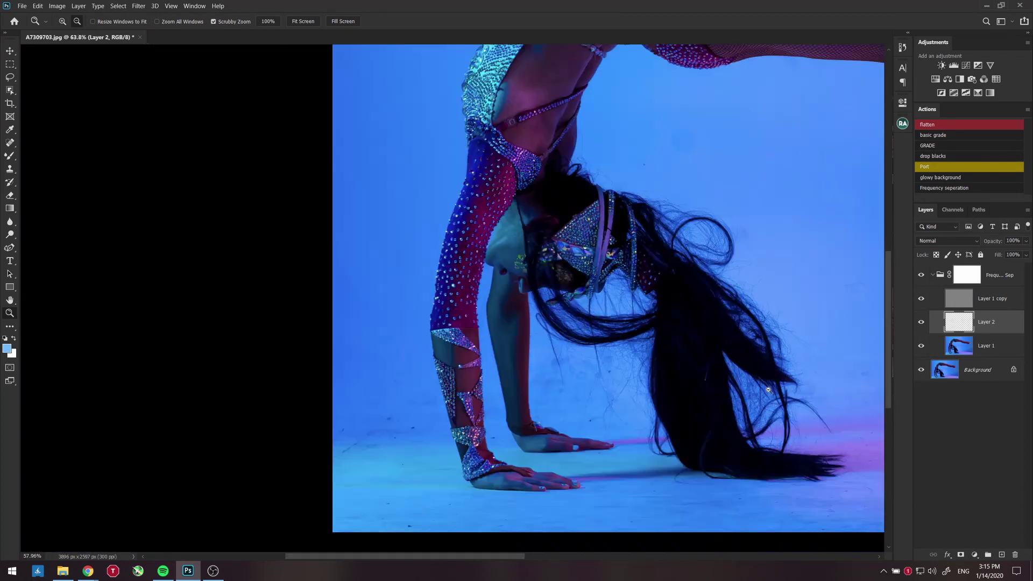
{"action": "scroll", "coordinate": [775, 390], "scroll_direction": "up", "scroll_amount": 3}
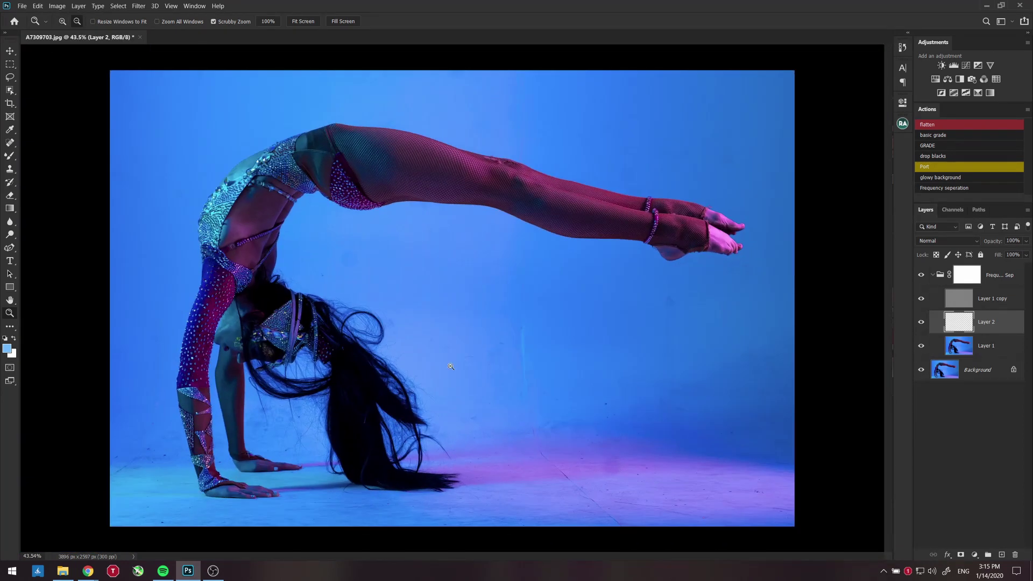
Switch to the Mixer Brush and set its flow to 20%
{"action": "left_click", "coordinate": [6, 158]}
{"action": "left_click", "coordinate": [45, 168]}
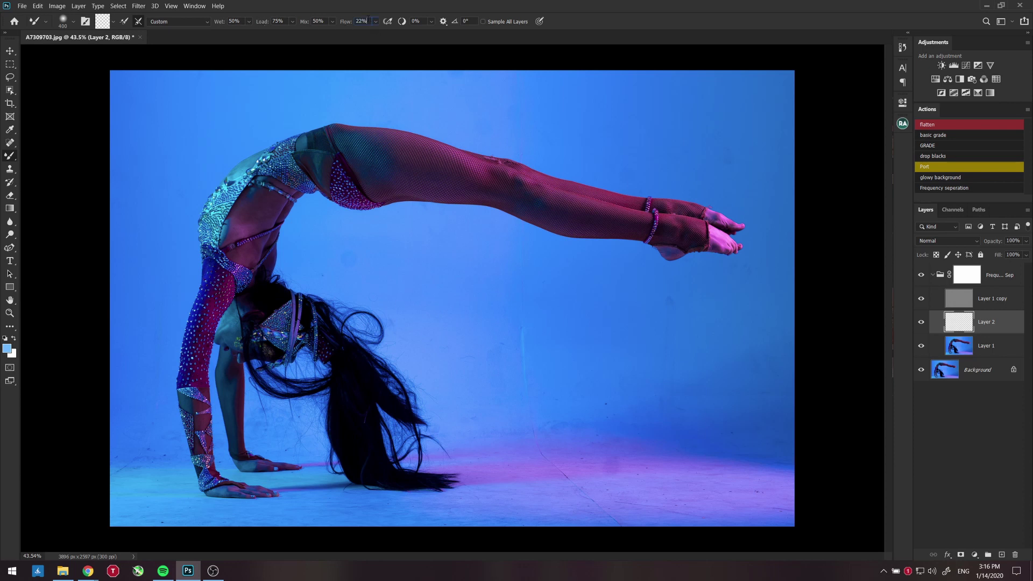
{"action": "type", "text": "2"}
Select Layer 1 and set the soft Mixer Brush to a size of 300 px for working on the backdrop
{"action": "scroll", "coordinate": [583, 457], "scroll_direction": "up", "scroll_amount": 11}
{"action": "left_click_drag", "start_coordinate": [563, 403], "coordinate": [624, 242]}
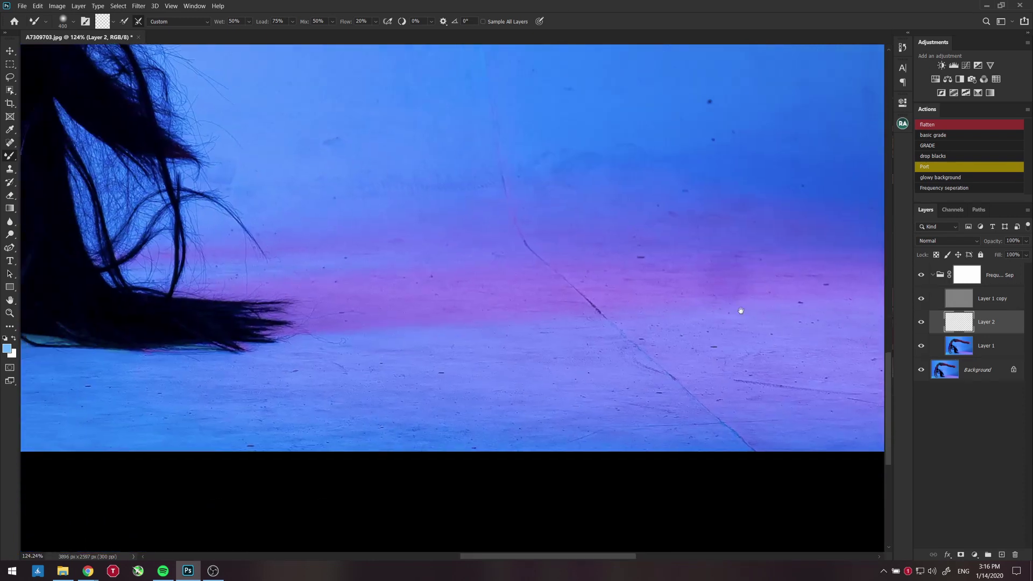
{"action": "left_click", "coordinate": [989, 347]}
{"action": "key", "text": "bracketleft"}
{"action": "key", "text": "bracketleft"}
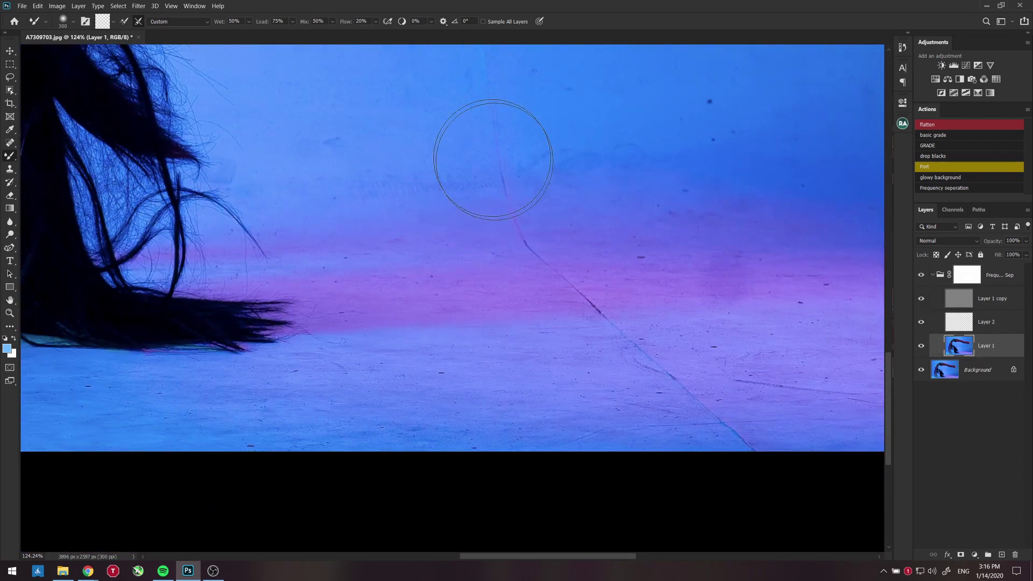
{"action": "right_click", "coordinate": [487, 350]}
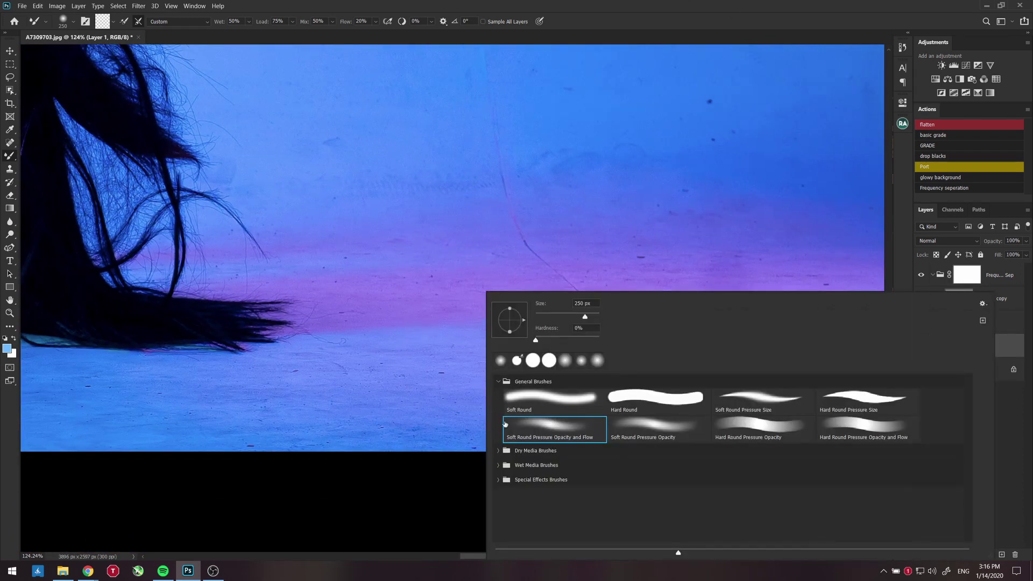
{"action": "key", "text": "Escape"}
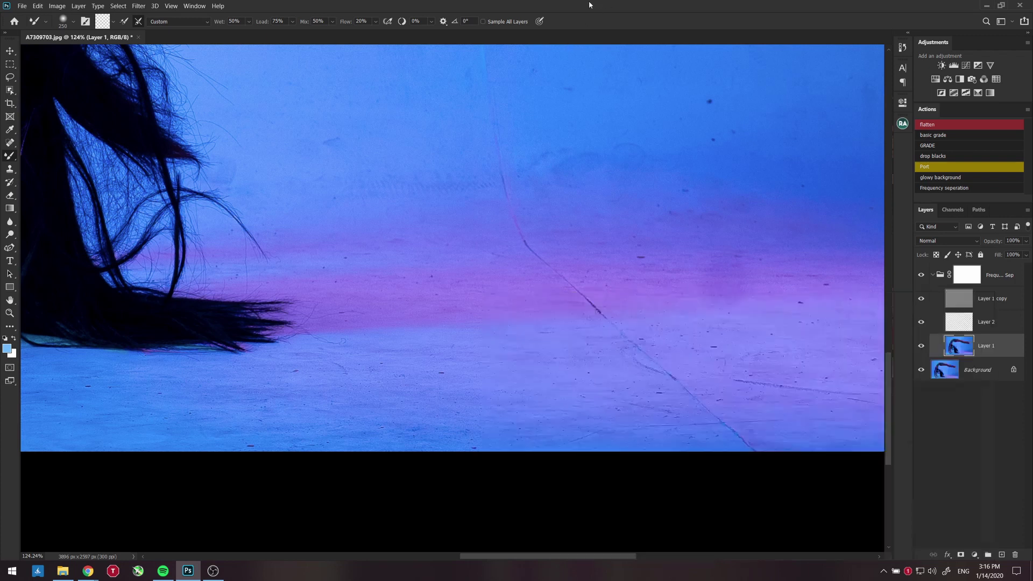
{"action": "key", "text": "bracketleft"}
{"action": "key", "text": "bracketright"}
{"action": "key", "text": "bracketright"}
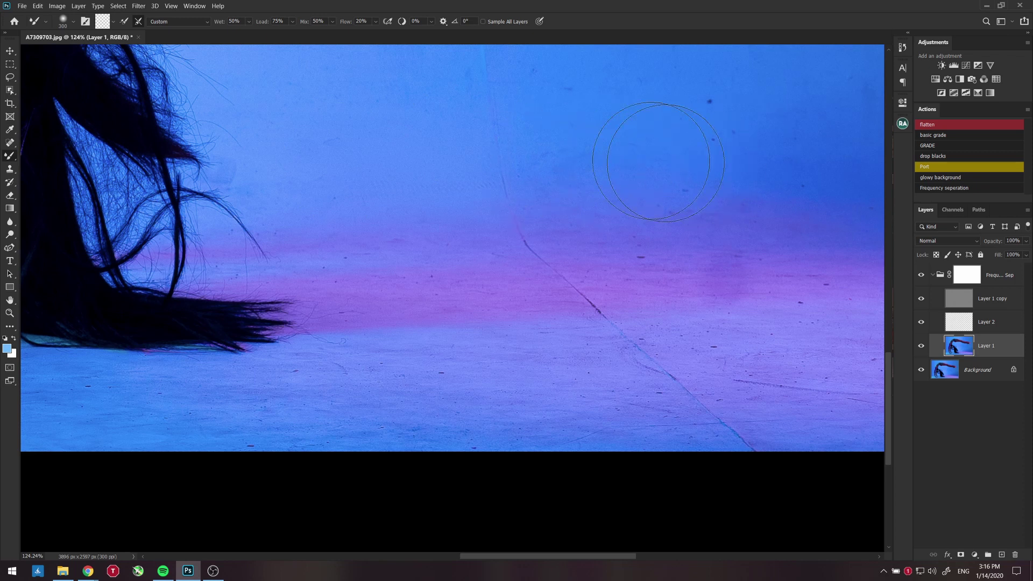
Try blending the floor and the backdrop around the dancer's hair on Layer 1 with the Mixer Brush
{"action": "left_click_drag", "start_coordinate": [632, 224], "coordinate": [596, 423]}
{"action": "mouse_move", "coordinate": [436, 282]}
{"action": "left_mouse_down"}
{"action": "mouse_move", "coordinate": [283, 155]}
{"action": "mouse_move", "coordinate": [346, 127]}
{"action": "mouse_move", "coordinate": [357, 179]}
{"action": "mouse_move", "coordinate": [312, 150]}
{"action": "mouse_move", "coordinate": [467, 112]}
{"action": "mouse_move", "coordinate": [210, 161]}
{"action": "mouse_move", "coordinate": [173, 182]}
{"action": "mouse_move", "coordinate": [612, 359]}
{"action": "left_mouse_up"}
{"action": "mouse_move", "coordinate": [520, 269]}
{"action": "left_mouse_down"}
{"action": "mouse_move", "coordinate": [560, 258]}
{"action": "mouse_move", "coordinate": [412, 255]}
{"action": "left_mouse_up"}
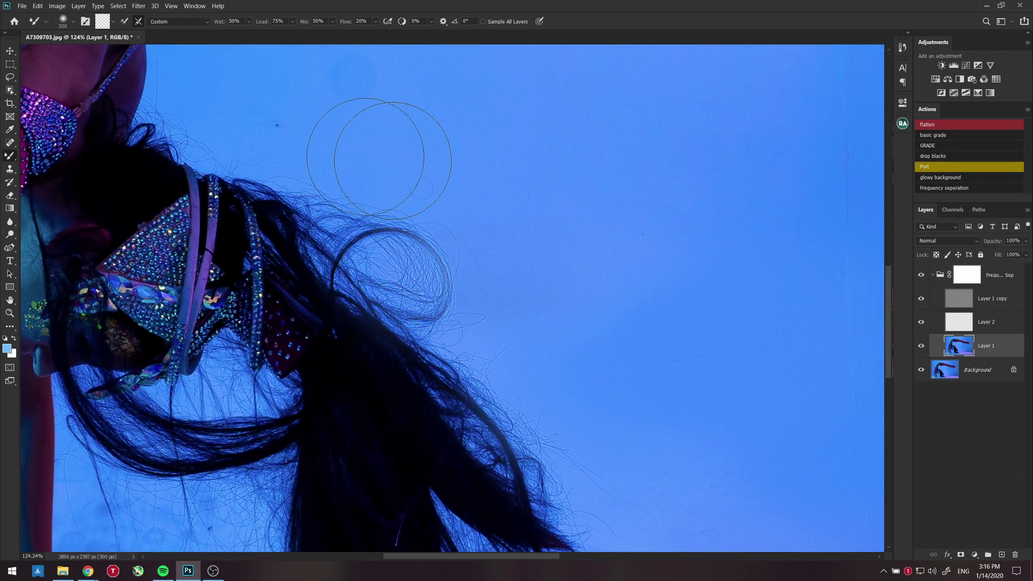
{"action": "mouse_move", "coordinate": [733, 413]}
{"action": "left_mouse_down"}
{"action": "mouse_move", "coordinate": [586, 94]}
{"action": "mouse_move", "coordinate": [610, 105]}
{"action": "left_mouse_up"}
{"action": "mouse_move", "coordinate": [377, 232]}
{"action": "left_mouse_down"}
{"action": "mouse_move", "coordinate": [538, 252]}
{"action": "mouse_move", "coordinate": [426, 237]}
{"action": "mouse_move", "coordinate": [295, 369]}
{"action": "mouse_move", "coordinate": [233, 175]}
{"action": "mouse_move", "coordinate": [242, 151]}
{"action": "mouse_move", "coordinate": [221, 199]}
{"action": "mouse_move", "coordinate": [290, 177]}
{"action": "mouse_move", "coordinate": [356, 132]}
{"action": "mouse_move", "coordinate": [512, 254]}
{"action": "mouse_move", "coordinate": [683, 208]}
{"action": "mouse_move", "coordinate": [710, 293]}
{"action": "left_mouse_up"}
{"action": "scroll", "coordinate": [709, 293], "scroll_direction": "left", "scroll_amount": 10}
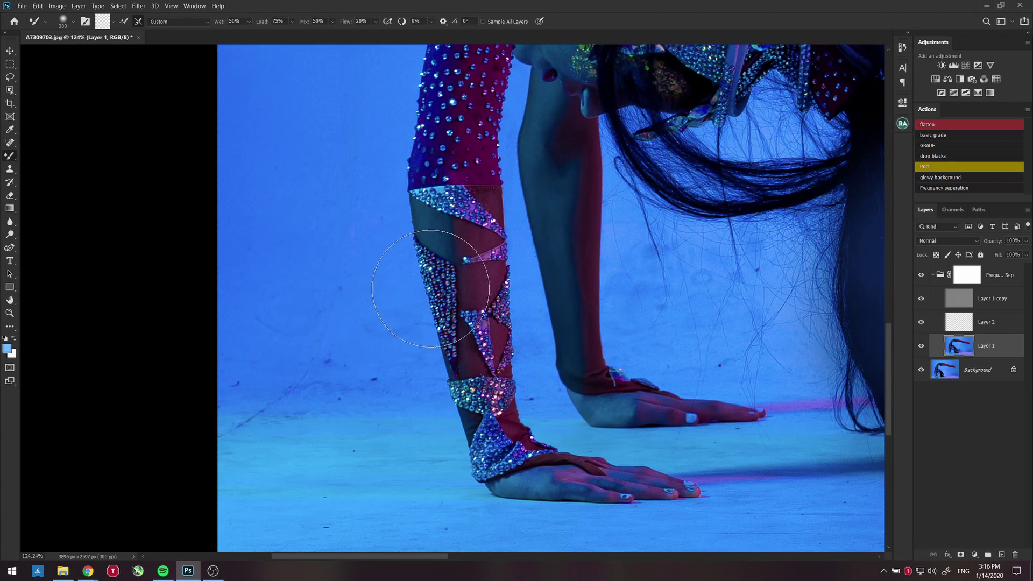
Try blending the backdrop beside the dancer's front arm on Layer 1 with repeated Mixer Brush strokes
{"action": "left_click_drag", "start_coordinate": [453, 280], "coordinate": [308, 263]}
{"action": "left_click_drag", "start_coordinate": [460, 299], "coordinate": [323, 270]}
{"action": "left_click_drag", "start_coordinate": [392, 275], "coordinate": [351, 267]}
{"action": "left_click_drag", "start_coordinate": [406, 293], "coordinate": [281, 263]}
{"action": "left_click_drag", "start_coordinate": [424, 322], "coordinate": [243, 256]}
{"action": "mouse_move", "coordinate": [306, 113]}
{"action": "left_mouse_down"}
{"action": "mouse_move", "coordinate": [378, 131]}
{"action": "mouse_move", "coordinate": [477, 134]}
{"action": "left_mouse_up"}
{"action": "left_click_drag", "start_coordinate": [334, 131], "coordinate": [466, 144]}
{"action": "mouse_move", "coordinate": [292, 146]}
{"action": "left_mouse_down"}
{"action": "mouse_move", "coordinate": [359, 182]}
{"action": "mouse_move", "coordinate": [470, 183]}
{"action": "left_mouse_up"}
Select the dancer on the Background layer with Select Subject
{"action": "scroll", "coordinate": [188, 86], "scroll_direction": "down", "scroll_amount": 3}
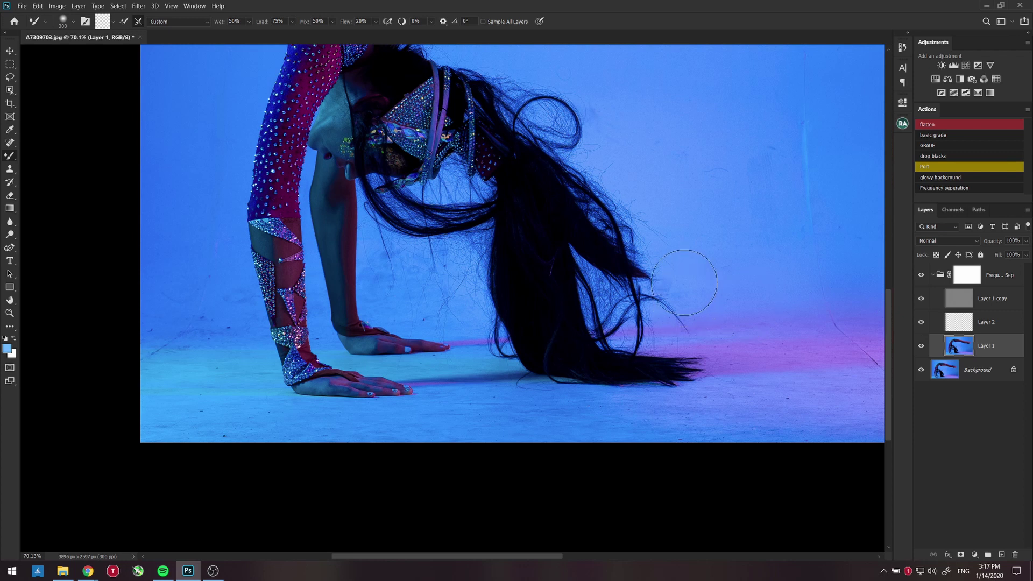
{"action": "left_click", "coordinate": [993, 374]}
{"action": "key", "text": "w"}
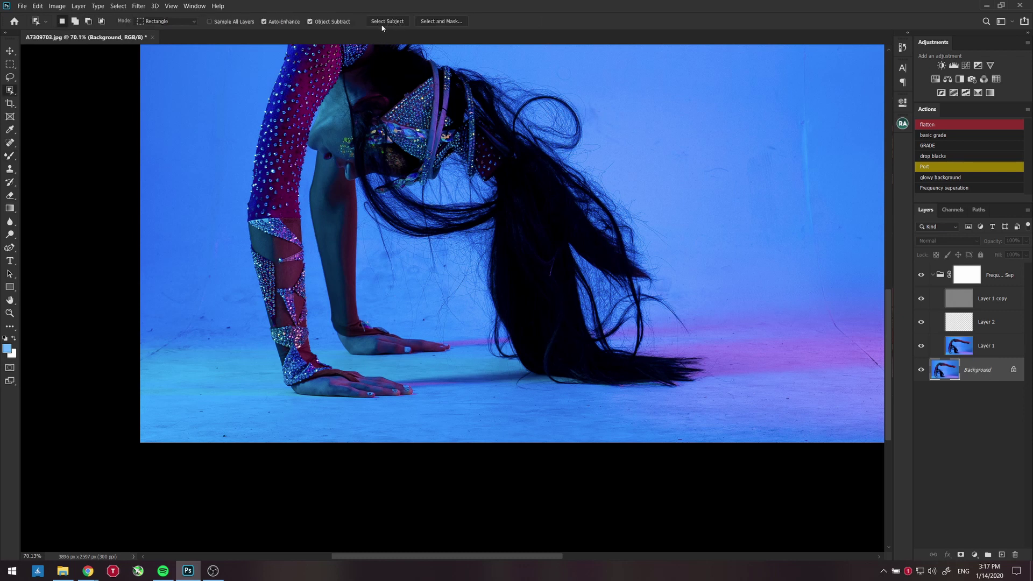
{"action": "scroll", "coordinate": [318, 191], "scroll_direction": "up", "scroll_amount": 6}
{"action": "scroll", "coordinate": [304, 197], "scroll_direction": "down", "scroll_amount": 7}
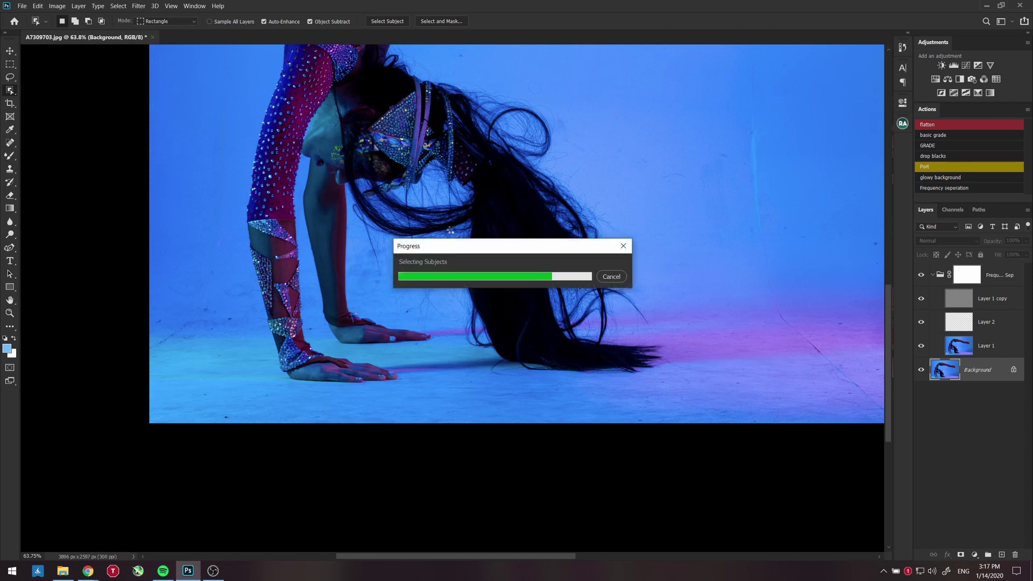
{"action": "scroll", "coordinate": [497, 240], "scroll_direction": "down", "scroll_amount": 3}
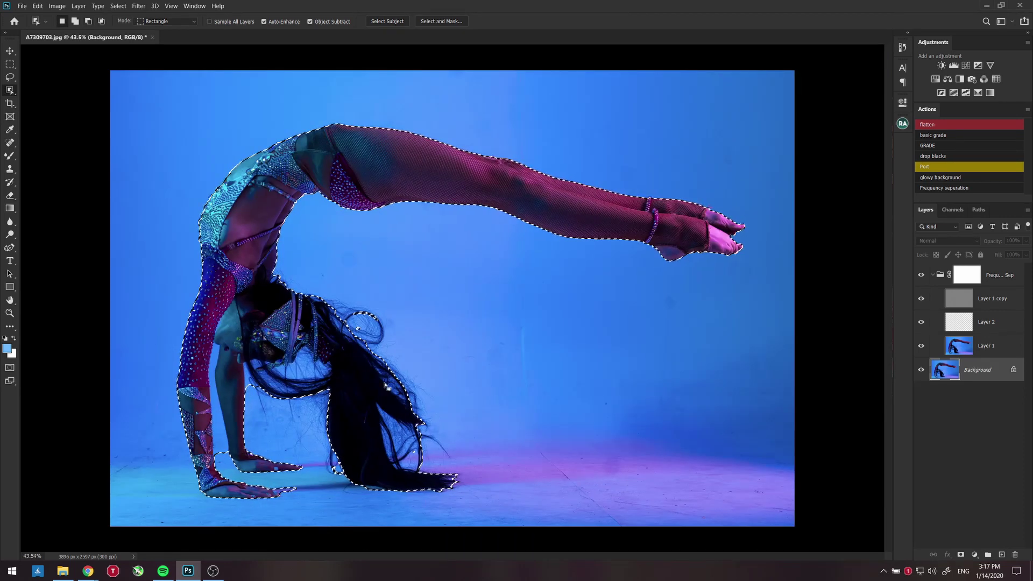
Copy the selected dancer from the Background to a new layer and move it above the frequency separation group
{"action": "scroll", "coordinate": [377, 328], "scroll_direction": "up", "scroll_amount": 7}
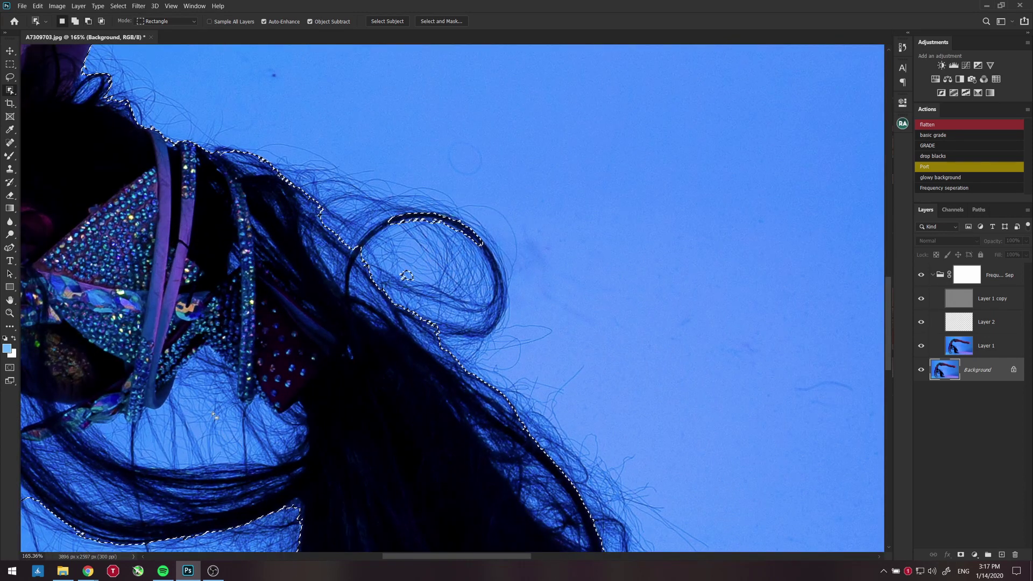
{"action": "left_click_drag", "start_coordinate": [274, 437], "coordinate": [633, 254]}
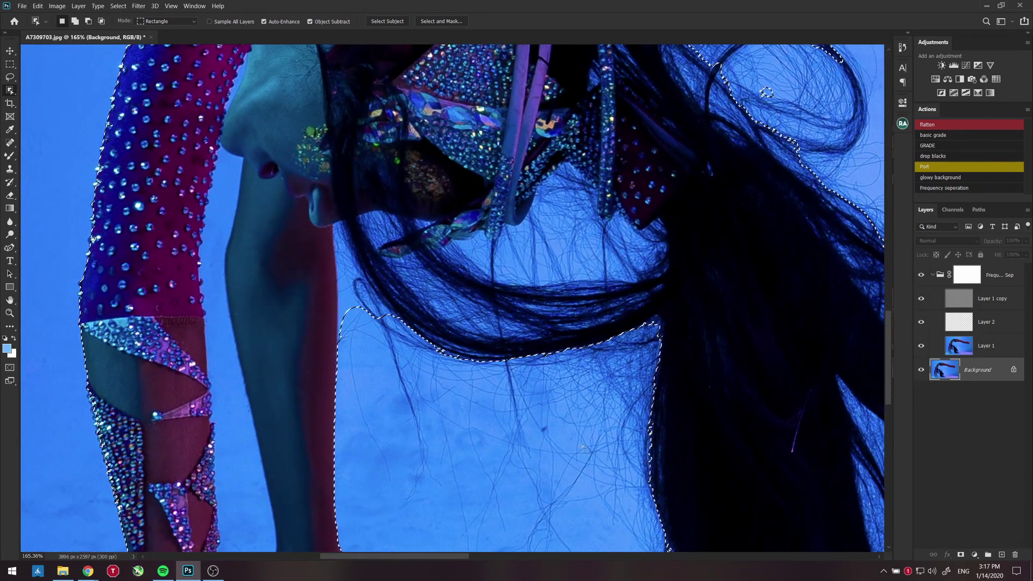
{"action": "scroll", "coordinate": [546, 257], "scroll_direction": "down", "scroll_amount": 13}
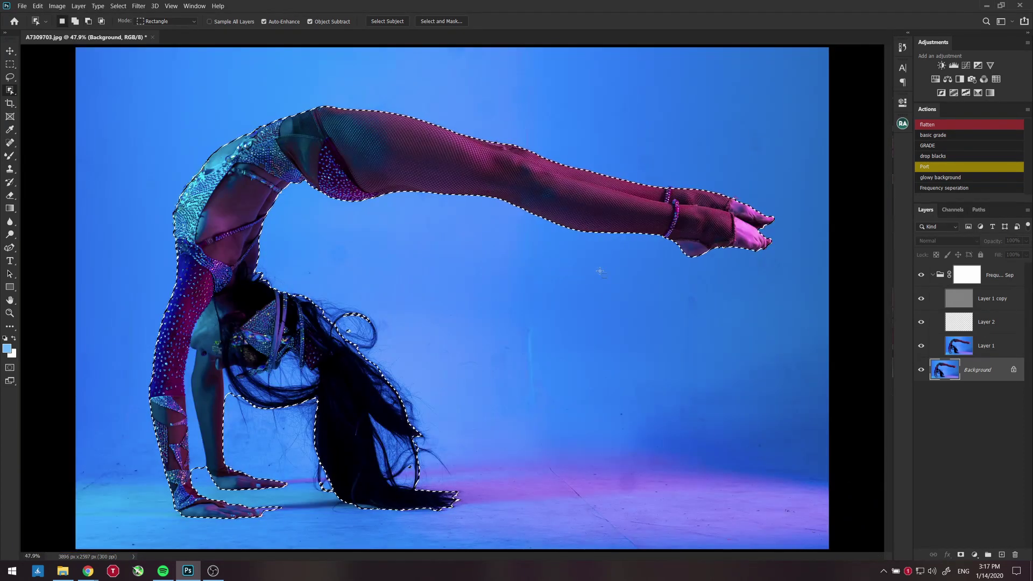
{"action": "right_click", "coordinate": [303, 324]}
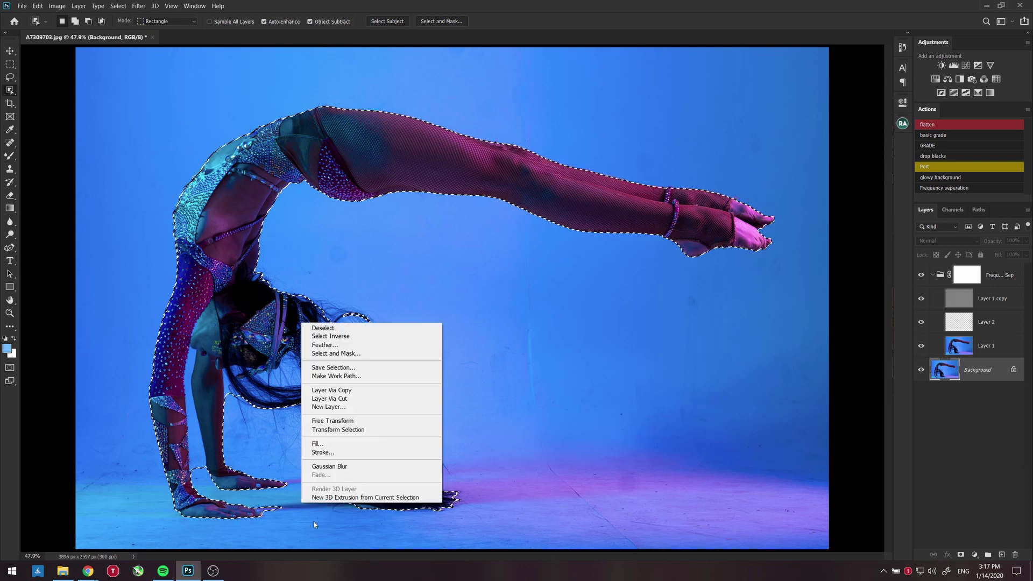
{"action": "left_click", "coordinate": [338, 390]}
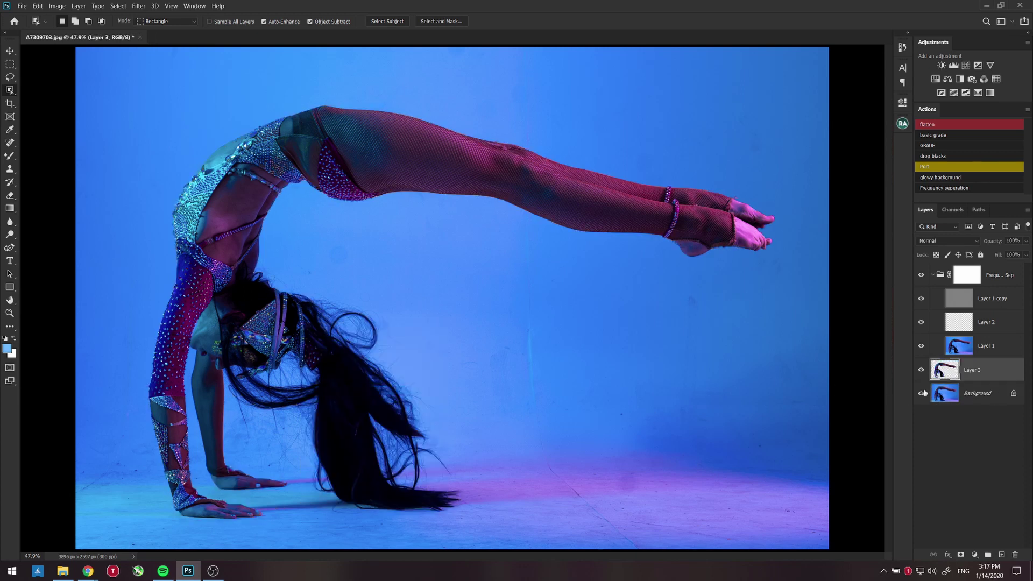
{"action": "left_click_drag", "start_coordinate": [958, 370], "coordinate": [967, 266]}
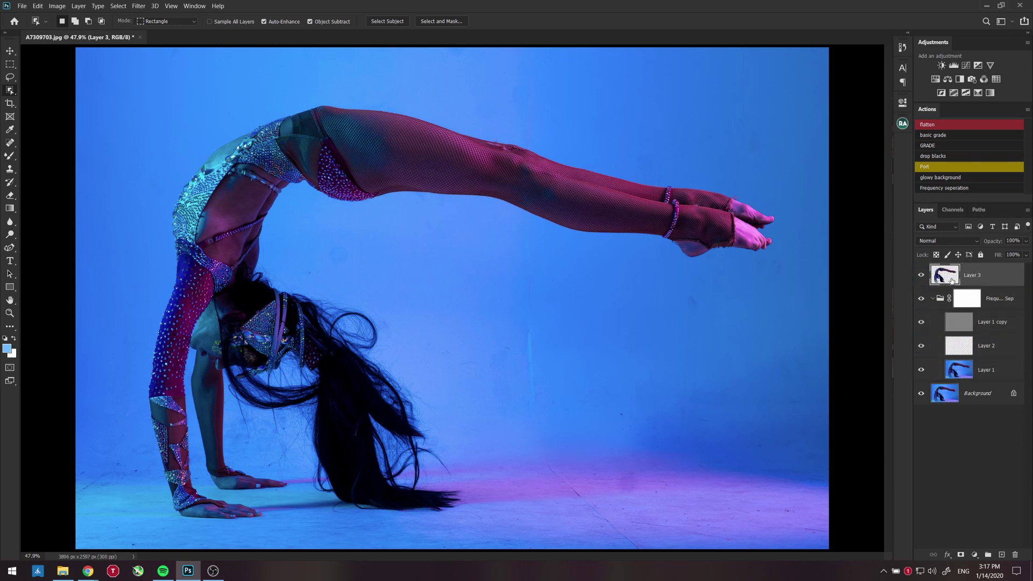
Try blending the backdrop below the dancer's torso and legs on Layer 1 with the Mixer Brush, and undo the strokes
{"action": "left_click", "coordinate": [977, 378]}
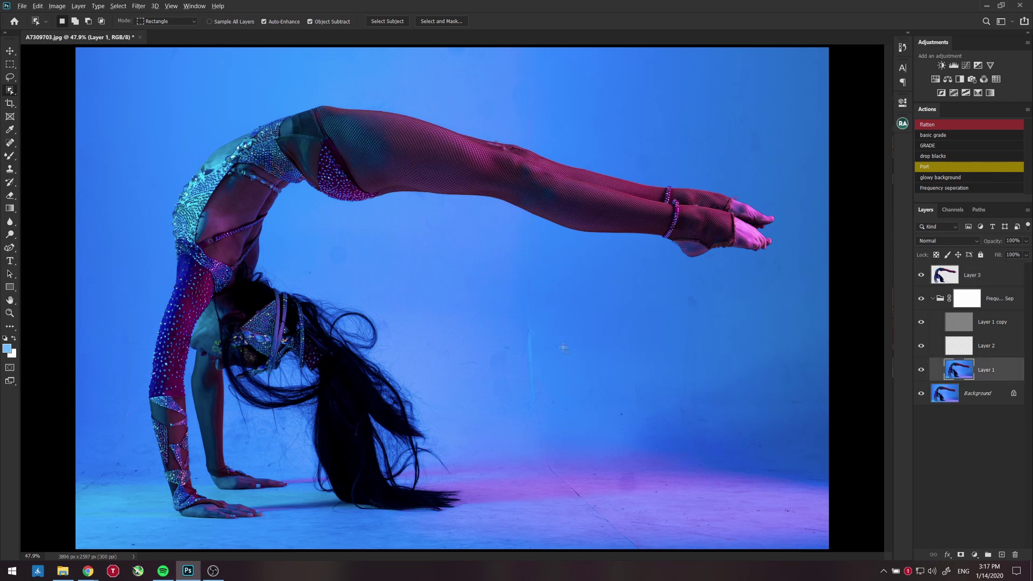
{"action": "scroll", "coordinate": [291, 295], "scroll_direction": "up", "scroll_amount": 5}
{"action": "key", "text": "b"}
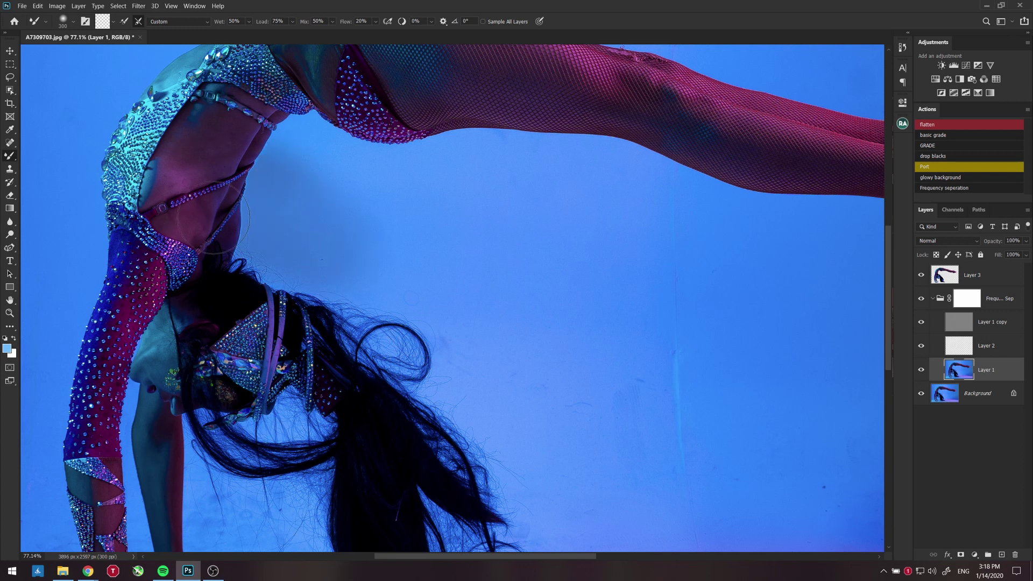
{"action": "mouse_move", "coordinate": [310, 207]}
{"action": "left_mouse_down"}
{"action": "mouse_move", "coordinate": [628, 237]}
{"action": "mouse_move", "coordinate": [493, 167]}
{"action": "mouse_move", "coordinate": [297, 108]}
{"action": "mouse_move", "coordinate": [371, 235]}
{"action": "left_mouse_up"}
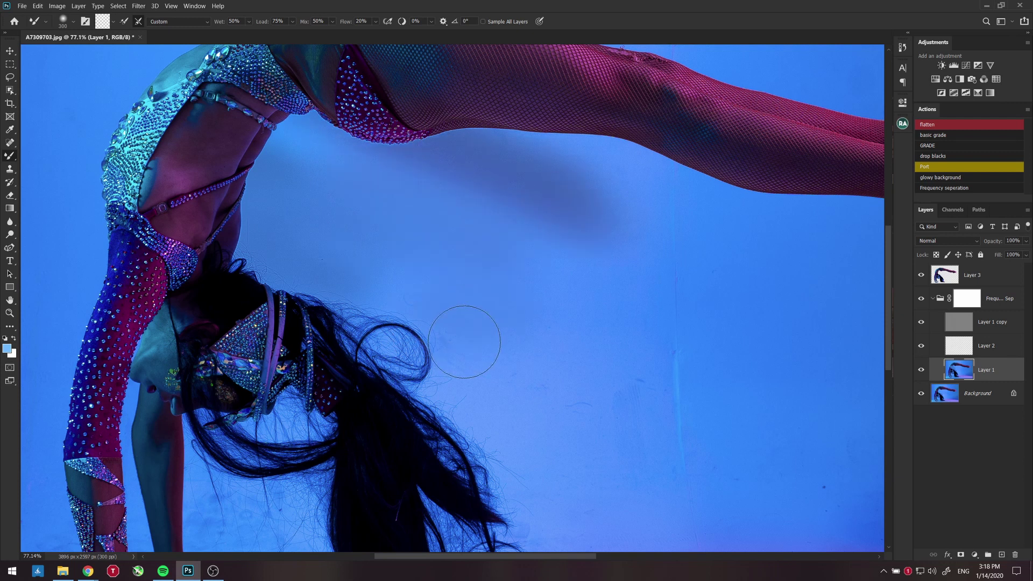
{"action": "key", "text": "ctrl+z"}
{"action": "key", "text": "ctrl+z"}
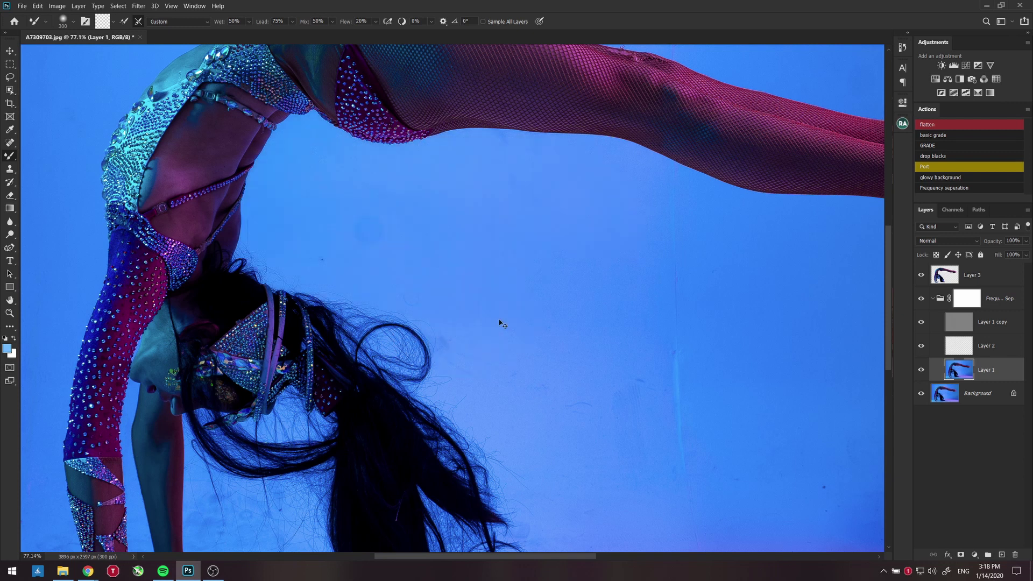
Delete the dancer's shape from Layer 1 using Layer 3's outline as the selection, deselect, and switch to large layer thumbnails
{"action": "scroll", "coordinate": [502, 324], "scroll_direction": "down", "scroll_amount": 4}
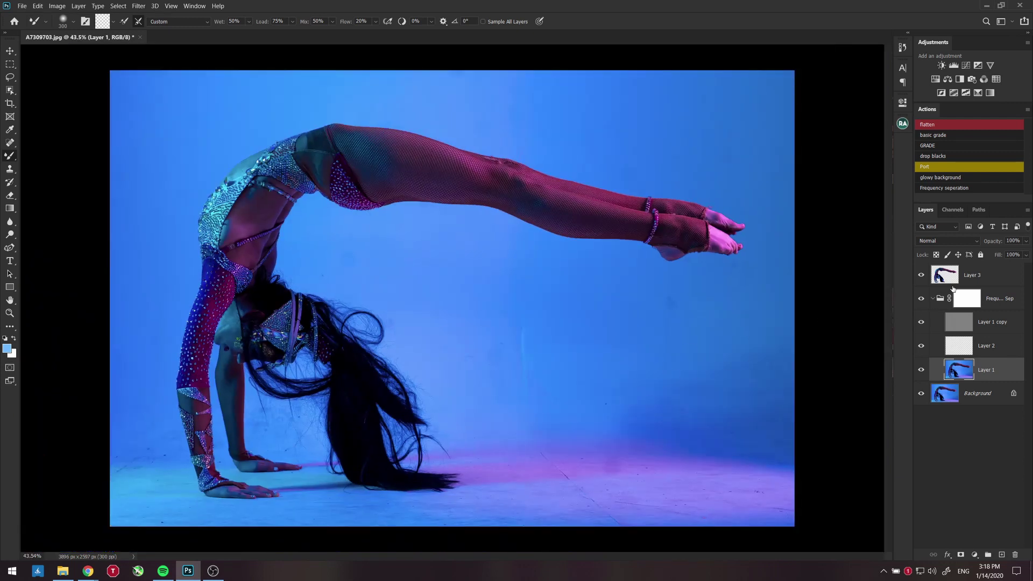
{"action": "left_click", "coordinate": [945, 284], "text": "ctrl"}
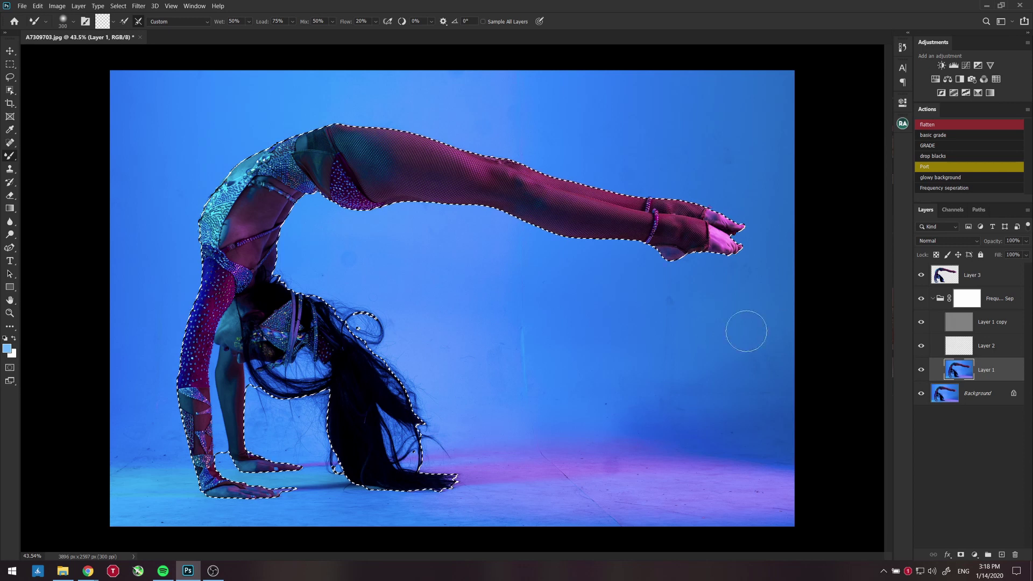
{"action": "key", "text": "Delete"}
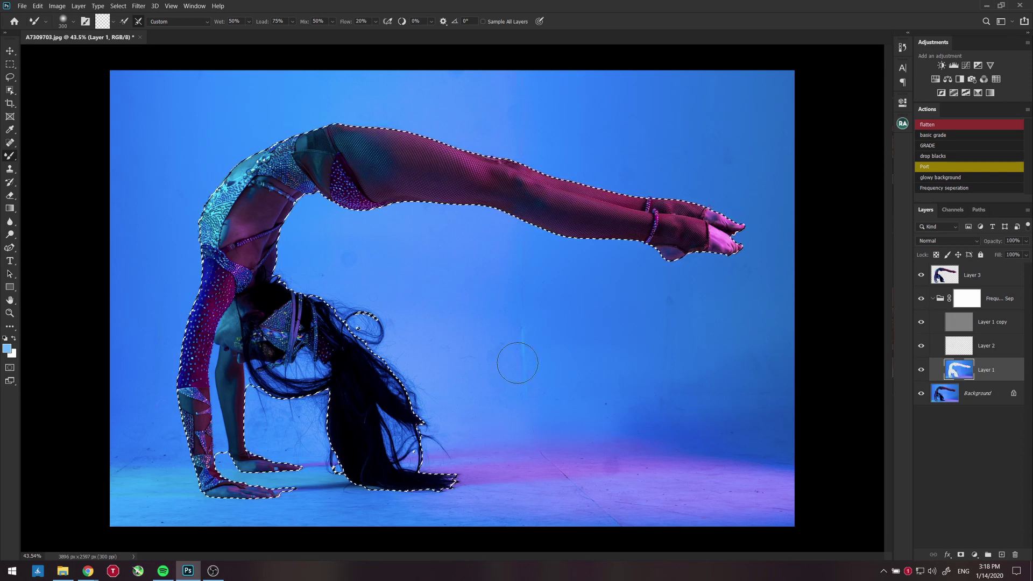
{"action": "right_click", "coordinate": [1002, 438]}
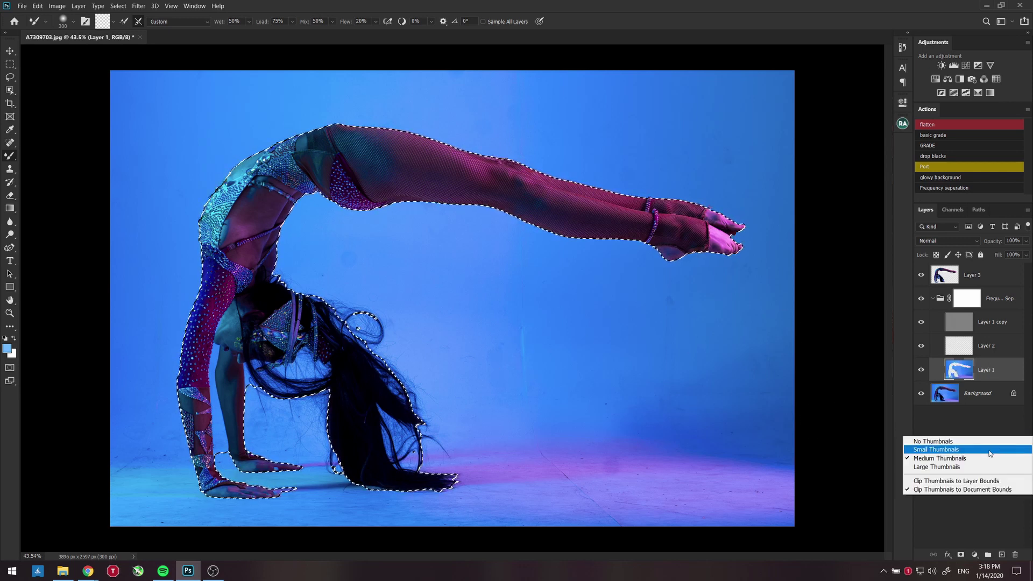
{"action": "left_click", "coordinate": [947, 457]}
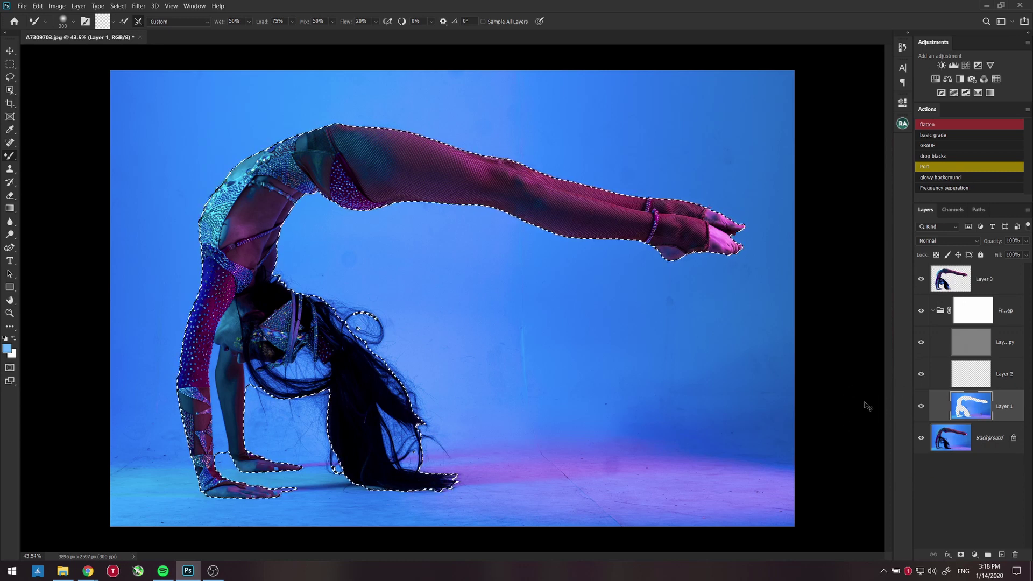
{"action": "key", "text": "ctrl+d"}
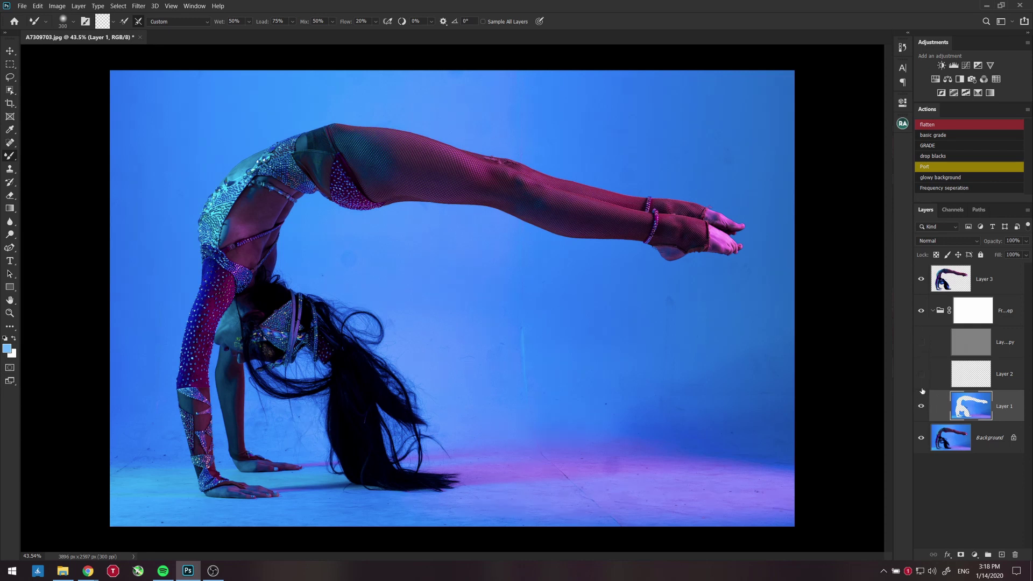
View the cut-out Layer 1 alone, and show the other layers again except Layer 2
{"action": "left_click", "coordinate": [921, 442]}
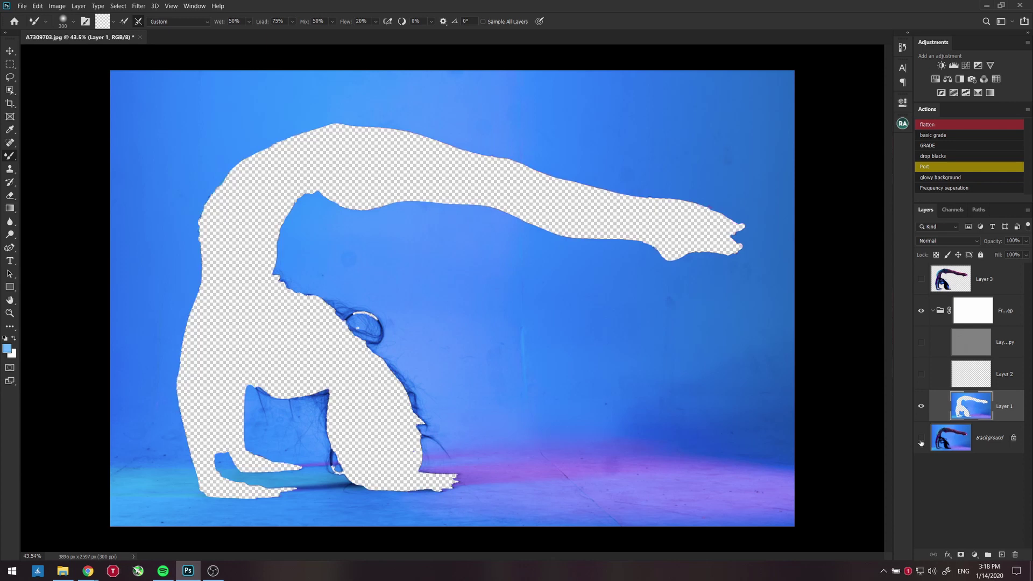
{"action": "left_click", "coordinate": [921, 439]}
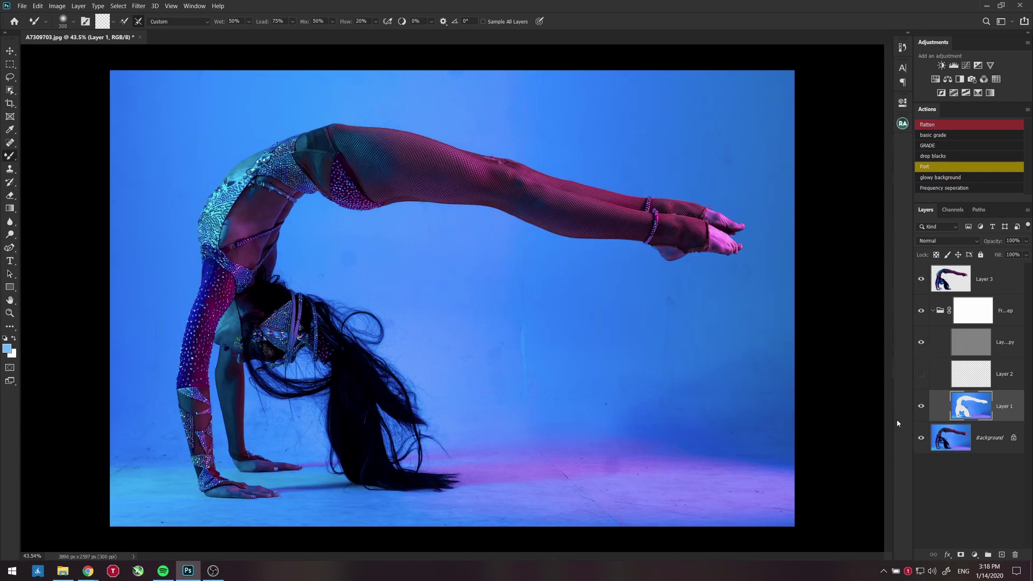
Blend the backdrop between the dancer's hair and legs on Layer 1 with the Mixer Brush, using a 500 px brush
{"action": "scroll", "coordinate": [475, 358], "scroll_direction": "up", "scroll_amount": 2}
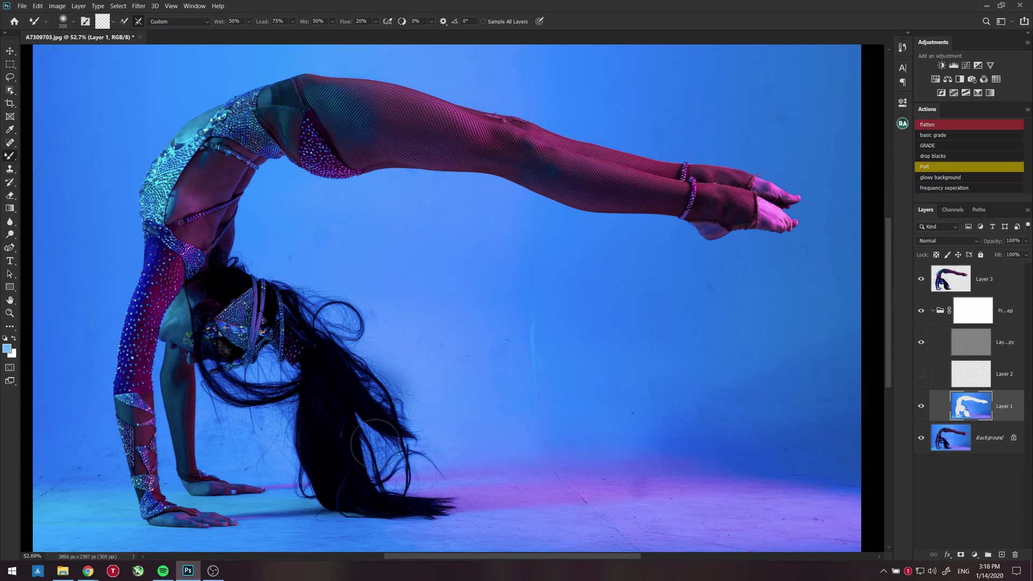
{"action": "left_click_drag", "start_coordinate": [333, 378], "coordinate": [448, 409]}
{"action": "key", "text": "]"}
{"action": "mouse_move", "coordinate": [395, 326]}
{"action": "left_mouse_down"}
{"action": "mouse_move", "coordinate": [339, 306]}
{"action": "mouse_move", "coordinate": [292, 235]}
{"action": "left_mouse_up"}
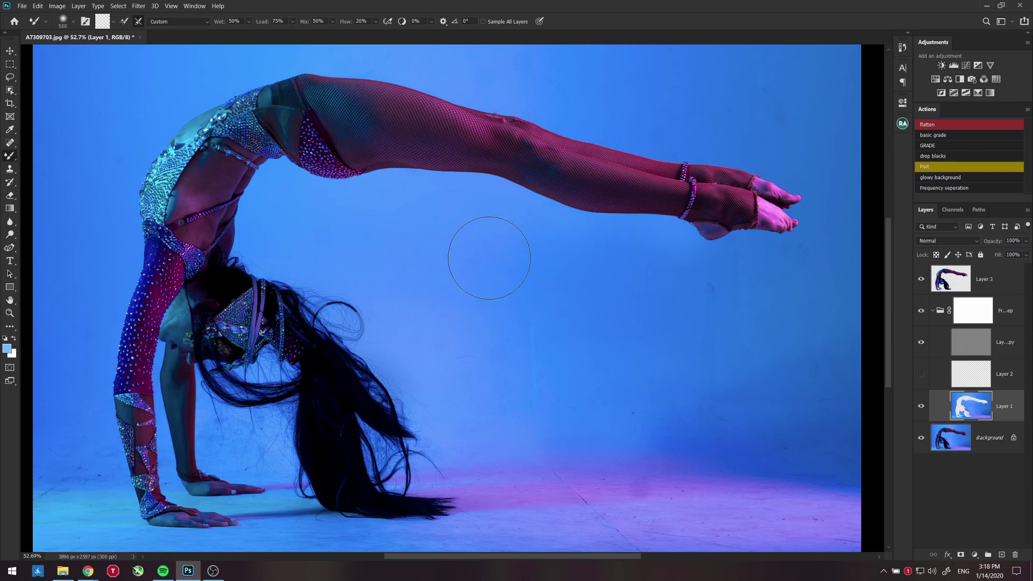
Smooth the faint streaks and marks on the backdrop beside the dancer's hair with the Mixer Brush, reducing it to 300 px
{"action": "key", "text": "z"}
{"action": "left_click_drag", "start_coordinate": [539, 402], "coordinate": [594, 401]}
{"action": "left_click_drag", "start_coordinate": [533, 397], "coordinate": [575, 260]}
{"action": "key", "text": "b"}
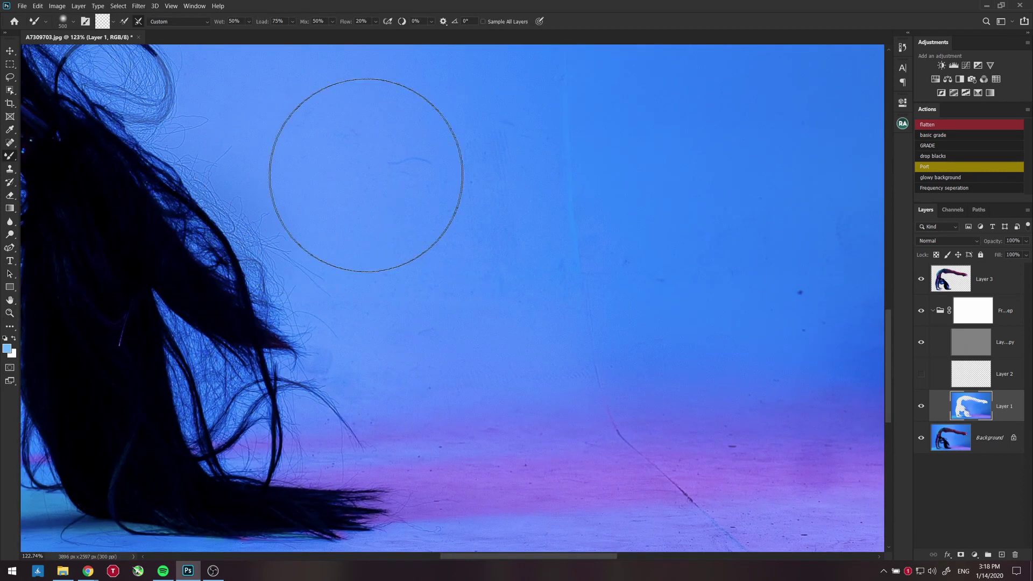
{"action": "key", "text": "bracketleft"}
{"action": "key", "text": "bracketleft"}
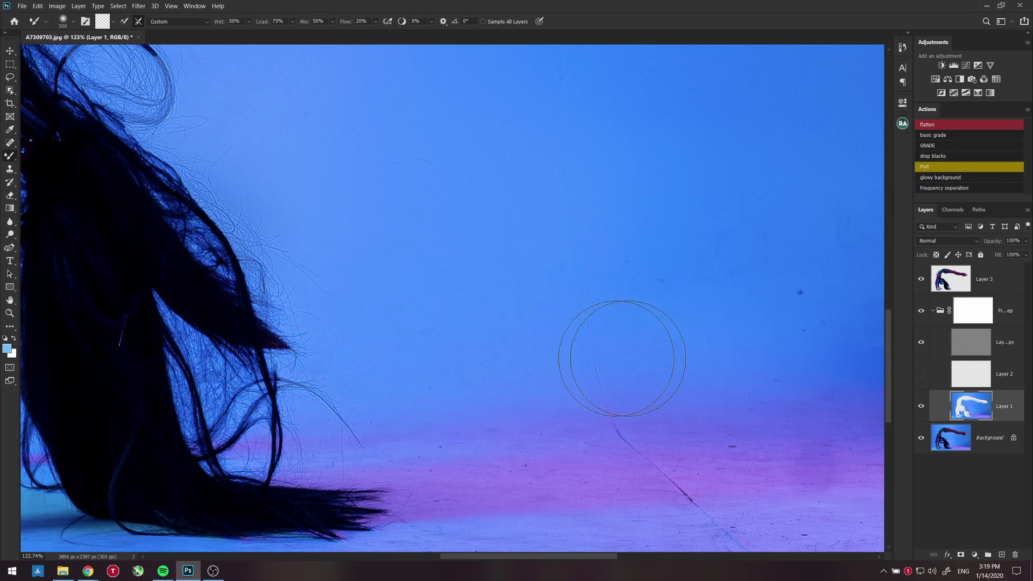
Even out the blue backdrop below the dancer's feet and along the photo's right edge with a 500 px Mixer Brush
{"action": "left_click_drag", "start_coordinate": [682, 343], "coordinate": [260, 399]}
{"action": "key", "text": "bracketright"}
{"action": "key", "text": "bracketright"}
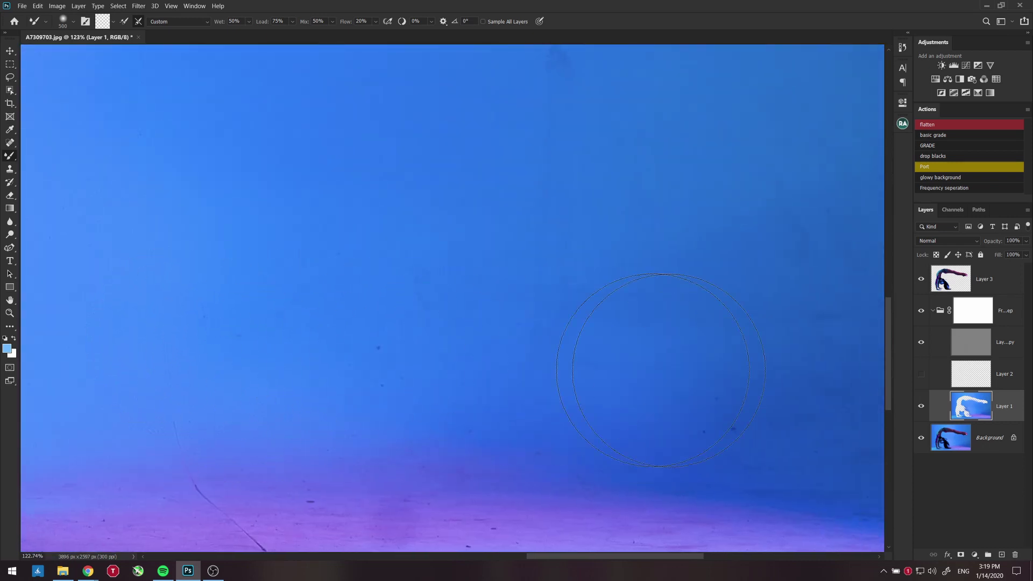
{"action": "left_click_drag", "start_coordinate": [459, 297], "coordinate": [451, 480]}
{"action": "left_click_drag", "start_coordinate": [264, 296], "coordinate": [227, 162]}
{"action": "mouse_move", "coordinate": [724, 268]}
{"action": "left_mouse_down"}
{"action": "mouse_move", "coordinate": [711, 392]}
{"action": "mouse_move", "coordinate": [92, 288]}
{"action": "left_mouse_up"}
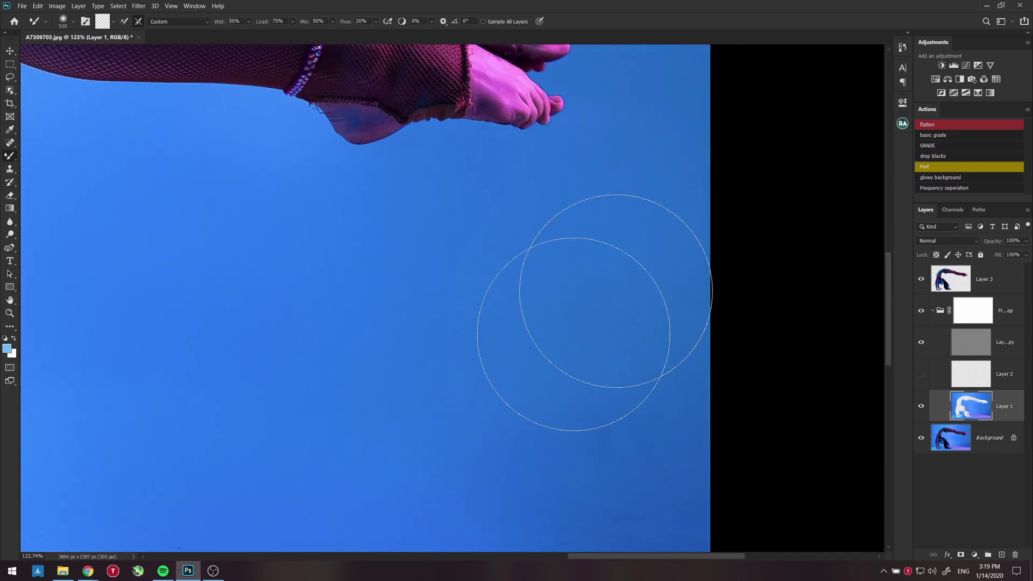
{"action": "left_click_drag", "start_coordinate": [429, 416], "coordinate": [441, 201]}
{"action": "mouse_move", "coordinate": [295, 174]}
{"action": "left_mouse_down"}
{"action": "mouse_move", "coordinate": [569, 145]}
{"action": "mouse_move", "coordinate": [636, 266]}
{"action": "mouse_move", "coordinate": [657, 334]}
{"action": "left_mouse_up"}
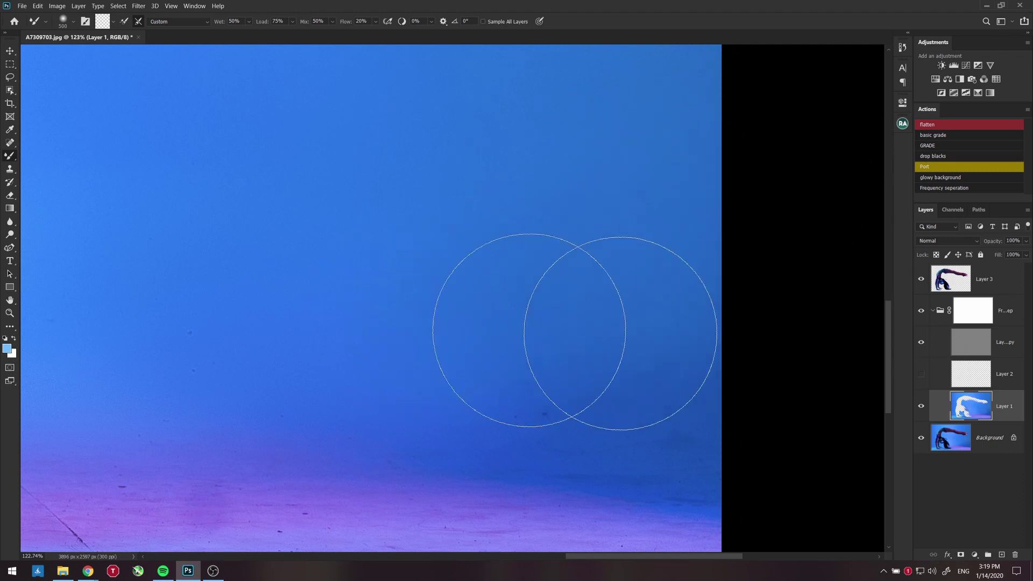
Blend the transition from dark blue backdrop to purple floor on the photo's right side with a 300 px Mixer Brush
{"action": "left_click_drag", "start_coordinate": [454, 368], "coordinate": [397, 244]}
{"action": "key", "text": "bracketleft"}
{"action": "key", "text": "bracketleft"}
{"action": "left_click_drag", "start_coordinate": [383, 353], "coordinate": [678, 333]}
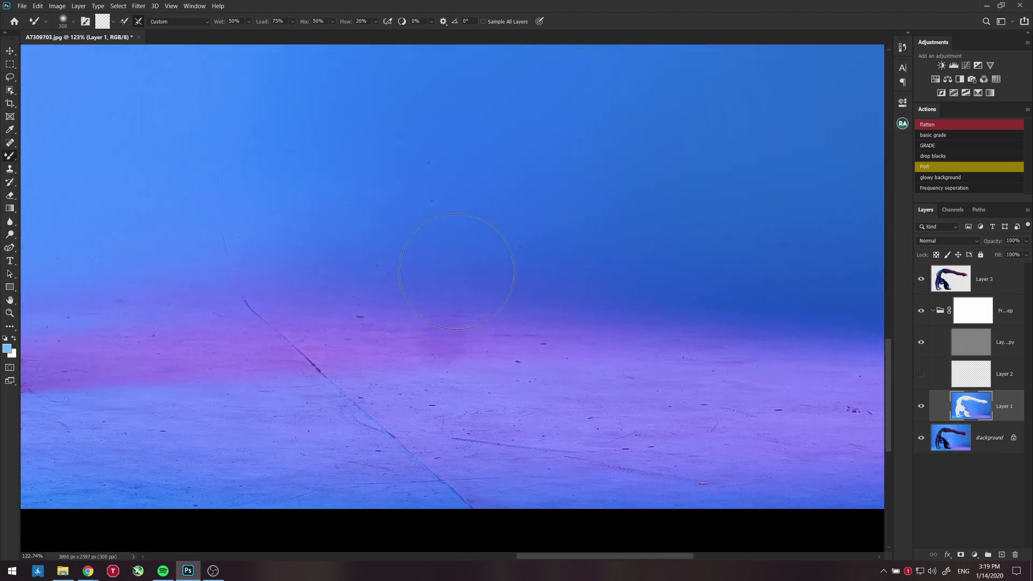
{"action": "left_click_drag", "start_coordinate": [162, 312], "coordinate": [534, 312]}
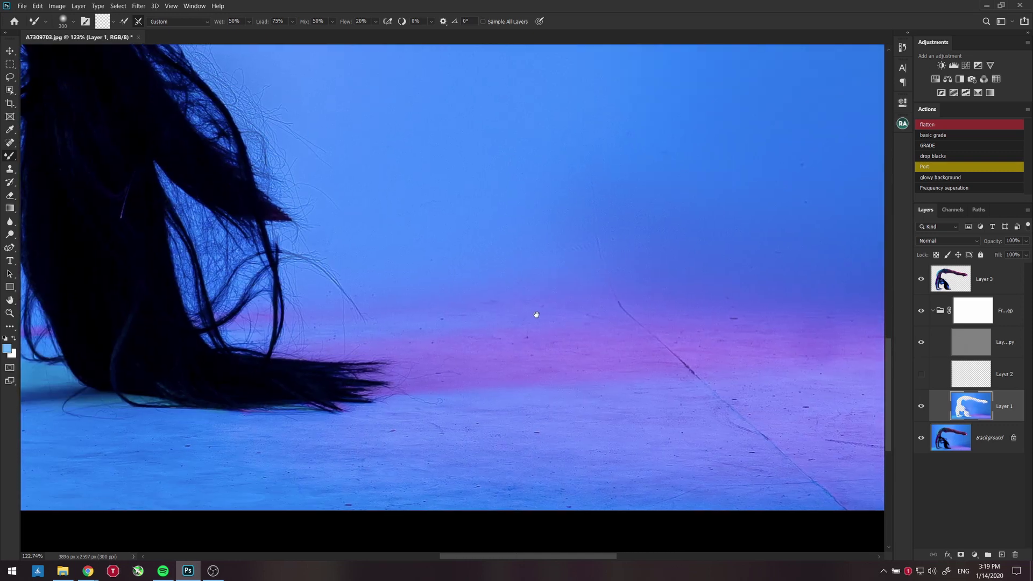
Soften the backdrop and the pink floor edge beside the hair tips, reducing the Mixer Brush to 200 px
{"action": "key", "text": "bracketright"}
{"action": "key", "text": "bracketright"}
{"action": "key", "text": "bracketleft"}
{"action": "key", "text": "bracketleft"}
{"action": "key", "text": "bracketleft"}
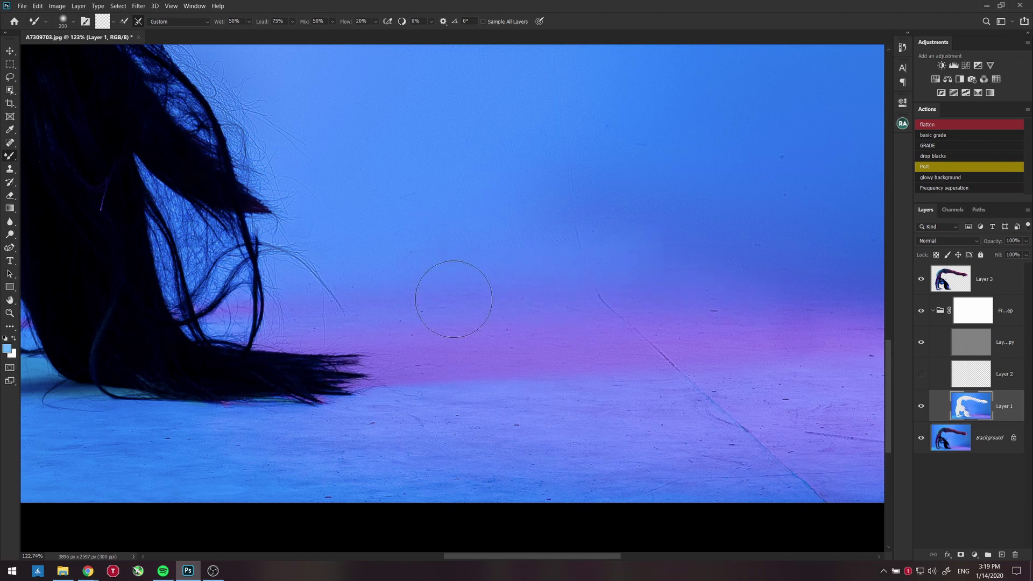
Smooth the purple floor's upper edge across to the photo's right border with a 300 px Mixer Brush
{"action": "left_click_drag", "start_coordinate": [618, 306], "coordinate": [162, 320]}
{"action": "key", "text": "bracketright"}
{"action": "key", "text": "bracketright"}
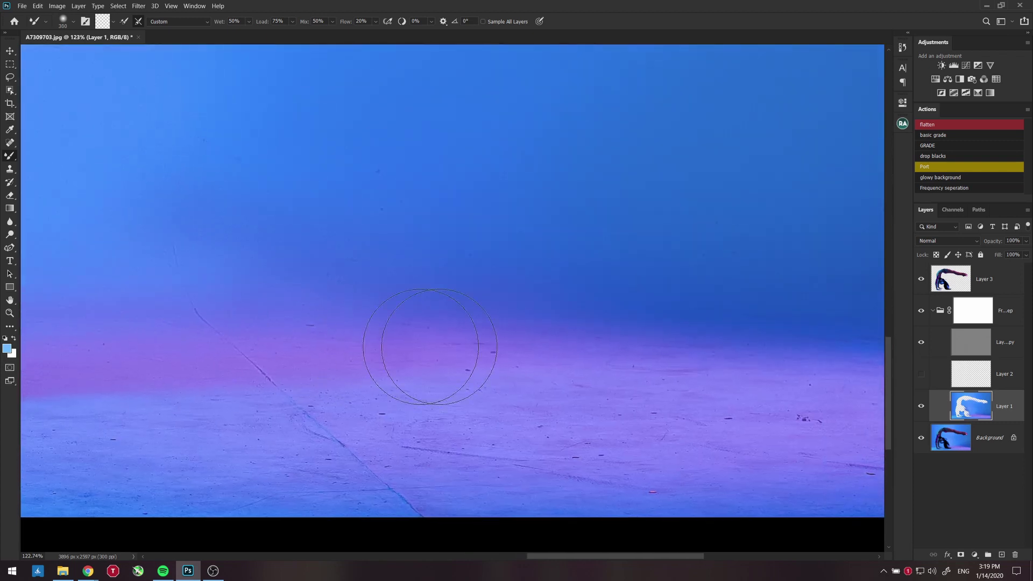
{"action": "left_click_drag", "start_coordinate": [601, 376], "coordinate": [323, 346]}
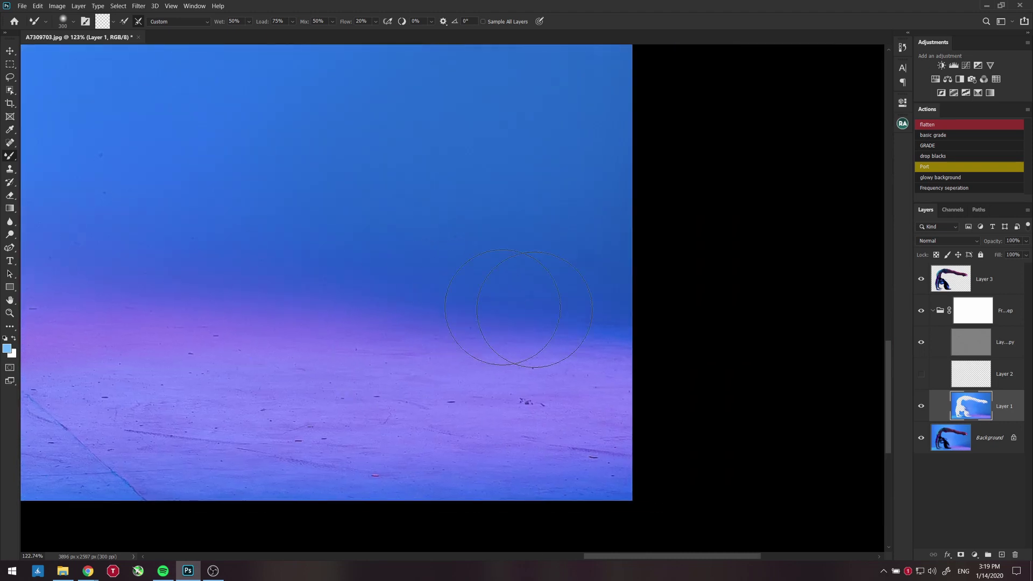
{"action": "left_click_drag", "start_coordinate": [193, 355], "coordinate": [717, 369]}
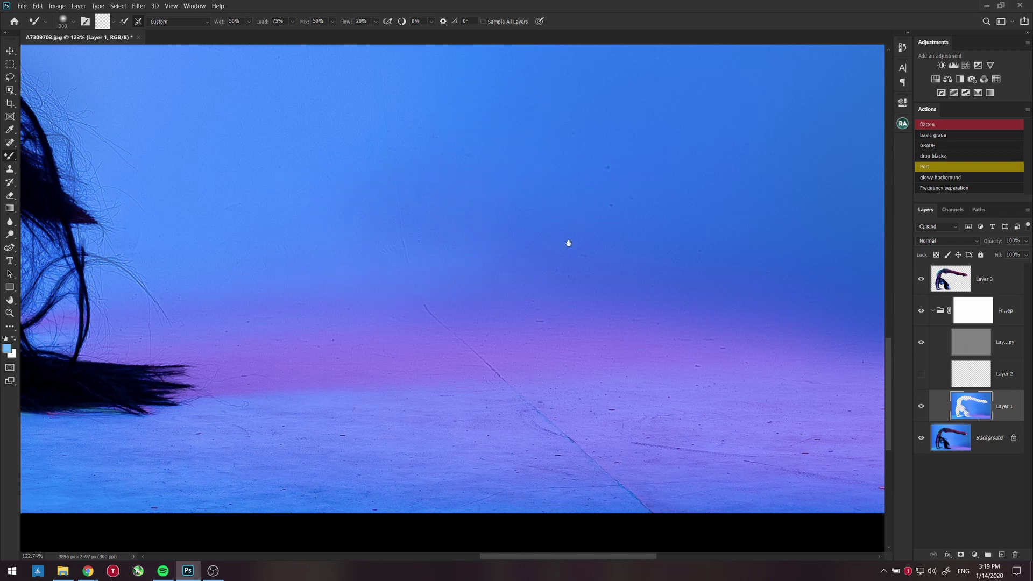
Blend the color patches on the purple floor toward the photo's lower right corner, reducing the Mixer Brush to 175 px
{"action": "left_click_drag", "start_coordinate": [553, 237], "coordinate": [403, 392]}
{"action": "left_click_drag", "start_coordinate": [547, 201], "coordinate": [126, 130]}
{"action": "left_click_drag", "start_coordinate": [176, 404], "coordinate": [323, 209]}
{"action": "key", "text": "bracketleft"}
{"action": "key", "text": "bracketleft"}
{"action": "key", "text": "bracketleft"}
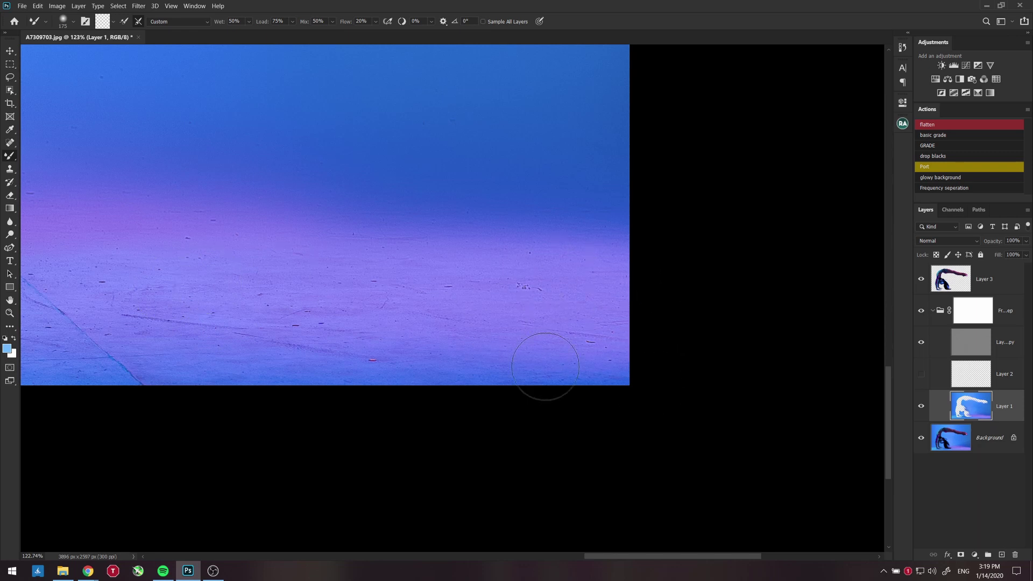
Blend the color along the diagonal floor crack and the surrounding floor with a 250 px Mixer Brush
{"action": "left_click_drag", "start_coordinate": [299, 335], "coordinate": [702, 323]}
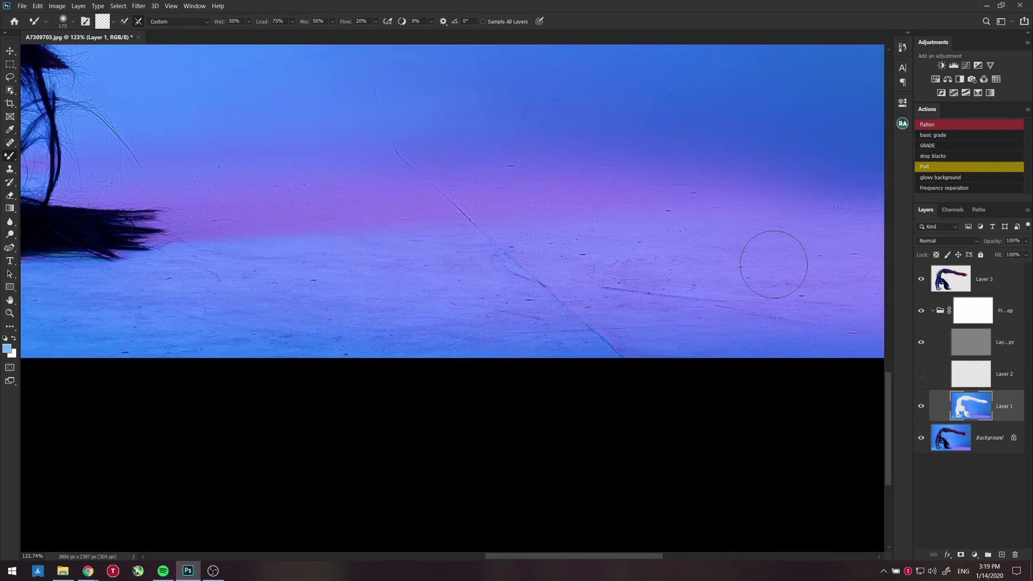
{"action": "key", "text": "bracketright"}
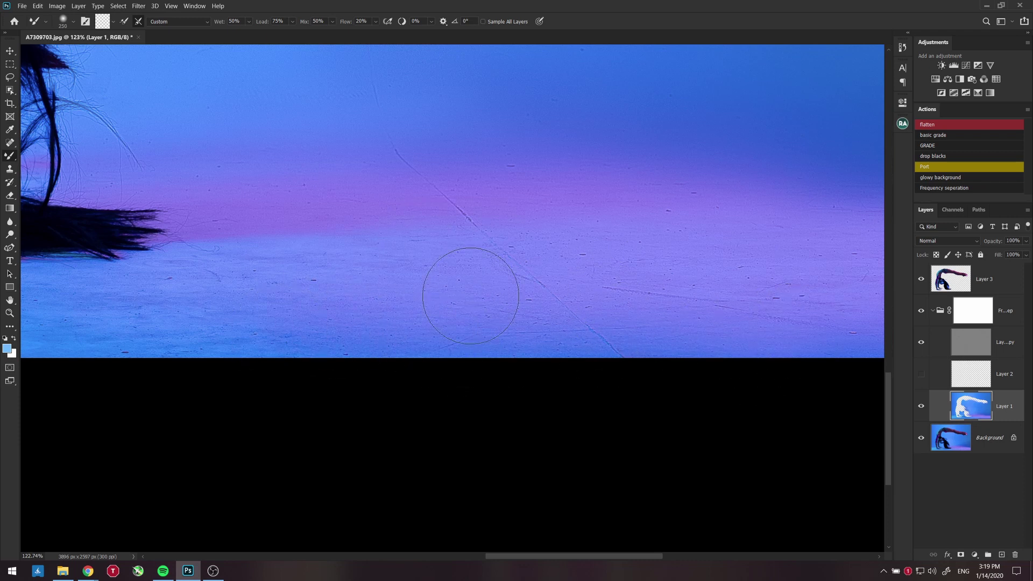
{"action": "left_click_drag", "start_coordinate": [273, 321], "coordinate": [785, 276]}
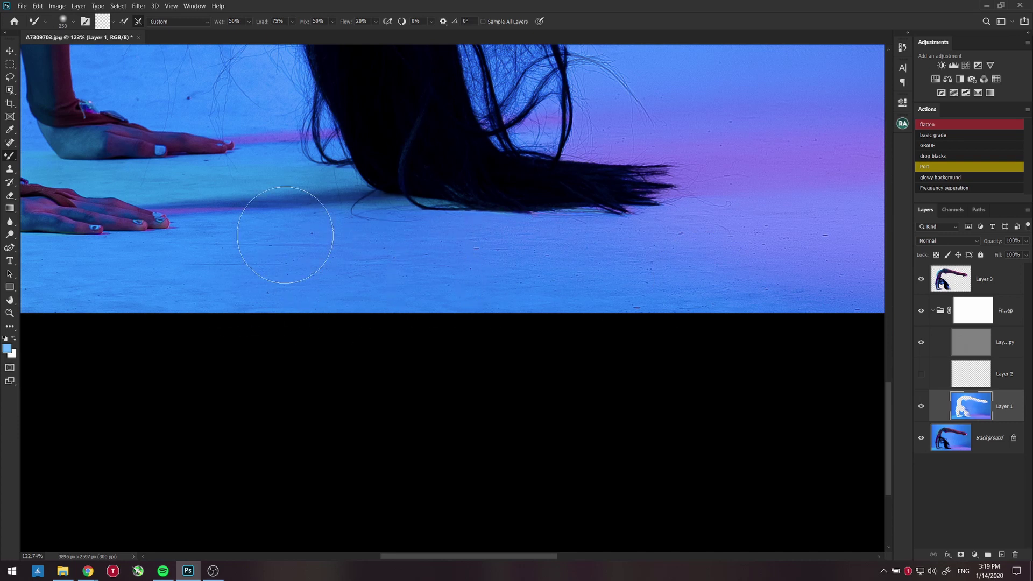
Smooth the floor and backdrop around the dancer's hands and between her arm and hair with a smaller Mixer Brush
{"action": "mouse_move", "coordinate": [184, 224]}
{"action": "left_mouse_down"}
{"action": "mouse_move", "coordinate": [634, 254]}
{"action": "mouse_move", "coordinate": [615, 252]}
{"action": "left_mouse_up"}
{"action": "key", "text": "bracketleft"}
{"action": "key", "text": "bracketleft"}
{"action": "key", "text": "bracketleft"}
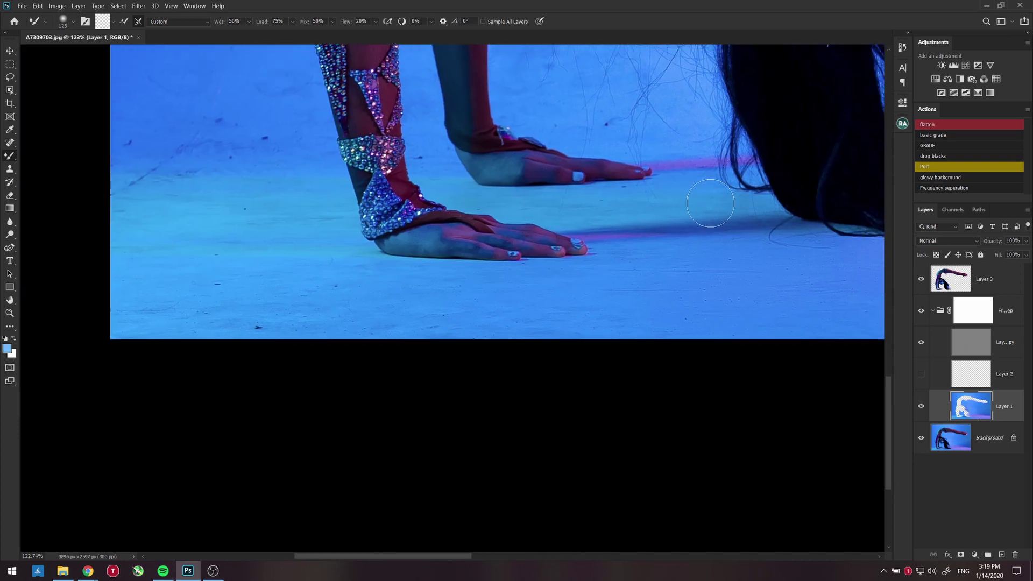
{"action": "left_click_drag", "start_coordinate": [409, 132], "coordinate": [359, 306]}
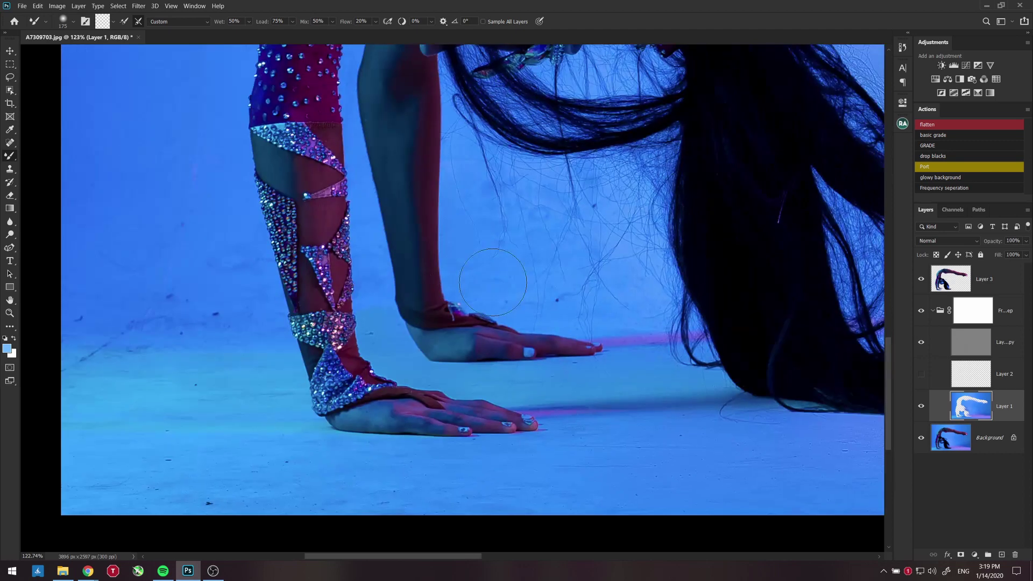
{"action": "left_click_drag", "start_coordinate": [208, 395], "coordinate": [398, 418]}
Blend the floor and backdrop at the outer side of the dancer's supporting arm with a 200 px Mixer Brush
{"action": "key", "text": "bracketright"}
{"action": "key", "text": "bracketright"}
{"action": "key", "text": "bracketright"}
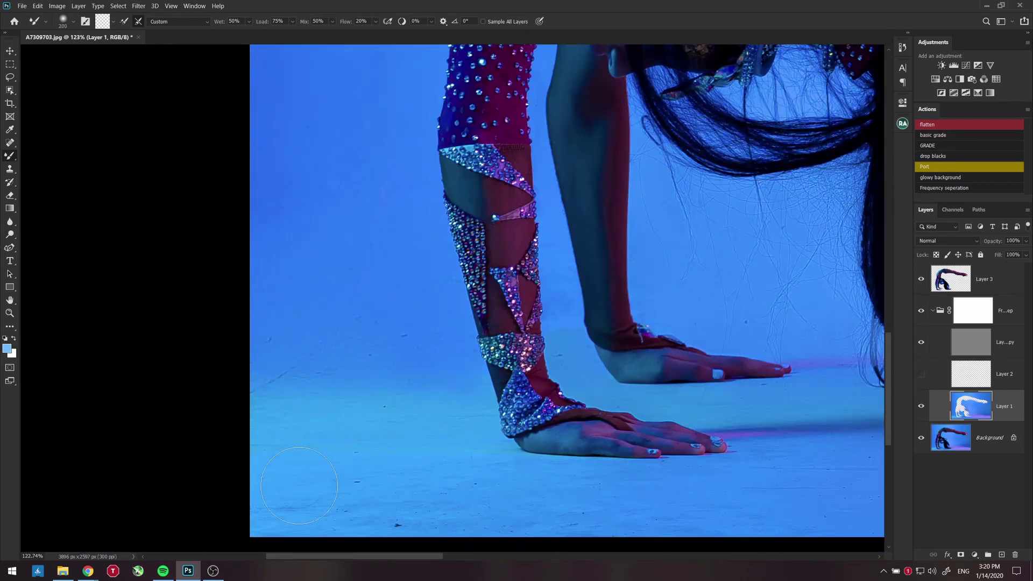
{"action": "left_click_drag", "start_coordinate": [500, 516], "coordinate": [428, 378]}
{"action": "left_click_drag", "start_coordinate": [285, 65], "coordinate": [465, 524]}
Smooth the upper backdrop above the dancer's back and legs with the Mixer Brush enlarged to 500 px
{"action": "key", "text": "bracketright"}
{"action": "key", "text": "bracketright"}
{"action": "key", "text": "bracketright"}
{"action": "left_click_drag", "start_coordinate": [465, 102], "coordinate": [424, 439]}
{"action": "key", "text": "bracketright"}
{"action": "left_click_drag", "start_coordinate": [726, 97], "coordinate": [226, 161]}
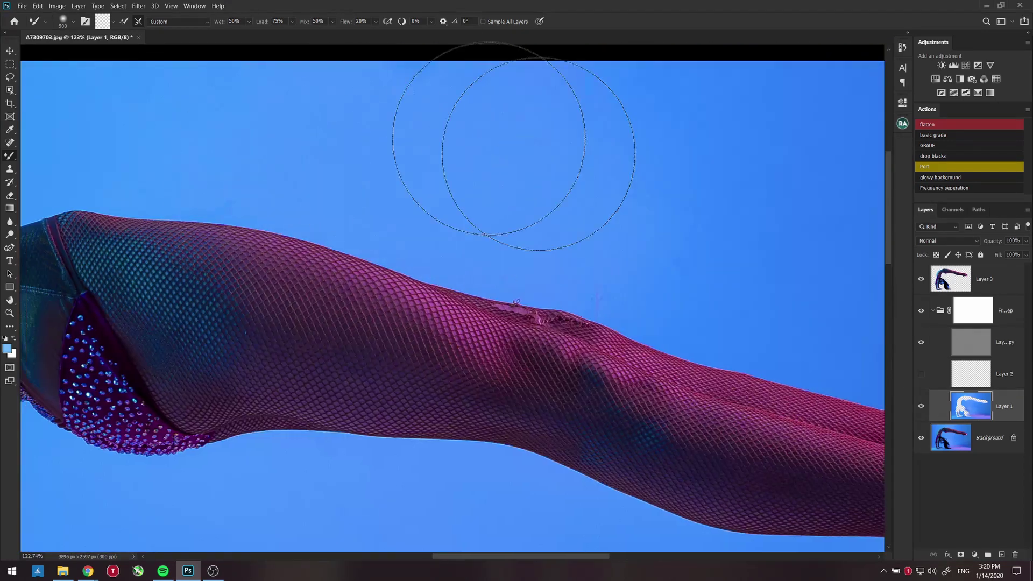
{"action": "left_click_drag", "start_coordinate": [780, 269], "coordinate": [215, 167]}
{"action": "left_click_drag", "start_coordinate": [352, 169], "coordinate": [245, 59]}
Blend the backdrop between the legs and hair with a 300 px Mixer Brush, setting Wet to 100%
{"action": "left_click_drag", "start_coordinate": [340, 462], "coordinate": [717, 352]}
{"action": "mouse_move", "coordinate": [64, 269]}
{"action": "left_mouse_down"}
{"action": "mouse_move", "coordinate": [371, 257]}
{"action": "mouse_move", "coordinate": [536, 263]}
{"action": "left_mouse_up"}
{"action": "left_click_drag", "start_coordinate": [806, 312], "coordinate": [306, 188]}
{"action": "key", "text": "bracketleft"}
{"action": "key", "text": "bracketleft"}
{"action": "key", "text": "0"}
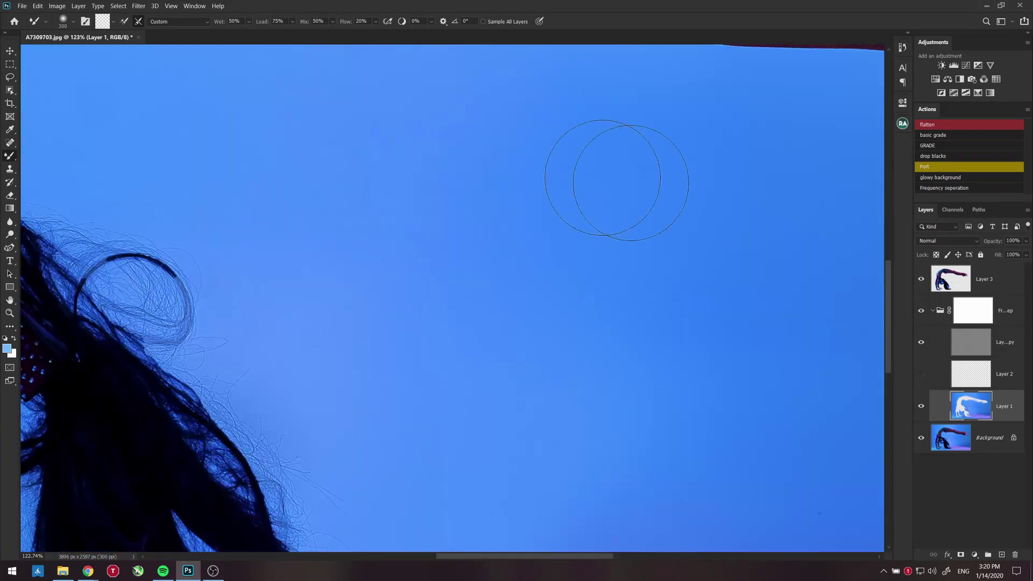
{"action": "left_click_drag", "start_coordinate": [542, 467], "coordinate": [414, 221]}
{"action": "key", "text": "ctrl+0"}
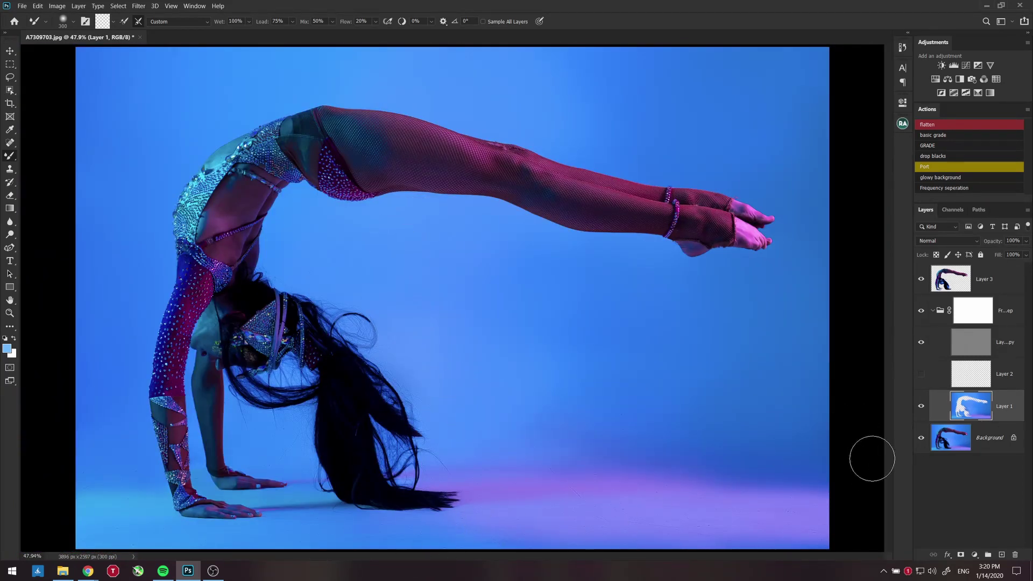
Compare the retouched photo with the original by repeatedly showing only the Background layer
{"action": "left_click", "coordinate": [922, 443], "text": "alt"}
{"action": "left_click", "coordinate": [922, 443], "text": "alt"}
{"action": "left_click", "coordinate": [922, 443], "text": "alt"}
{"action": "left_click", "coordinate": [921, 443], "text": "alt"}
{"action": "left_click", "coordinate": [922, 438], "text": "alt"}
{"action": "left_click", "coordinate": [921, 438], "text": "alt"}
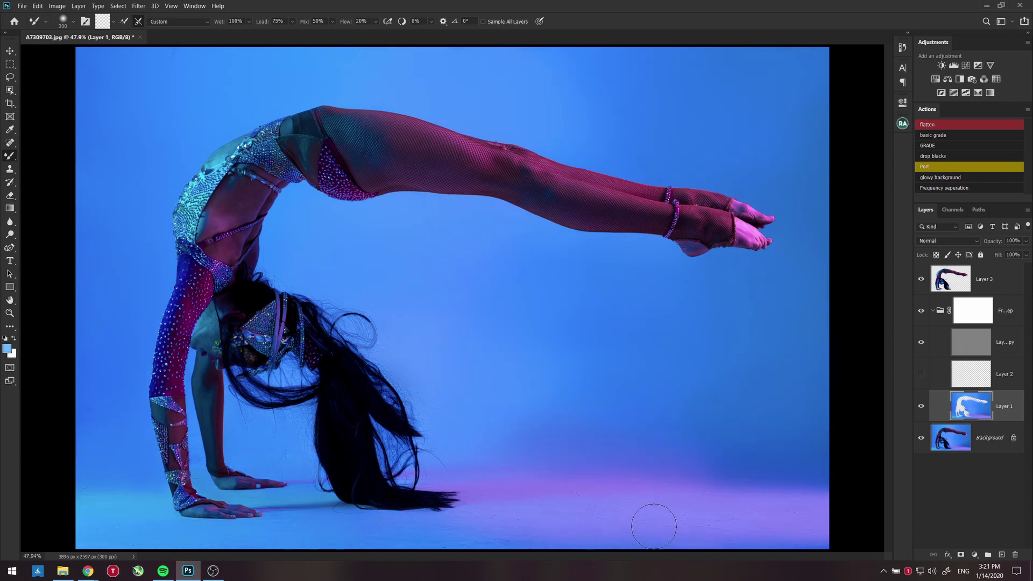
Blend the backdrop beneath the dancer's thighs with the Mixer Brush enlarged to 600 px, working at 100% zoom
{"action": "key", "text": "bracketright"}
{"action": "key", "text": "bracketright"}
{"action": "key", "text": "bracketright"}
{"action": "key", "text": "ctrl+1"}
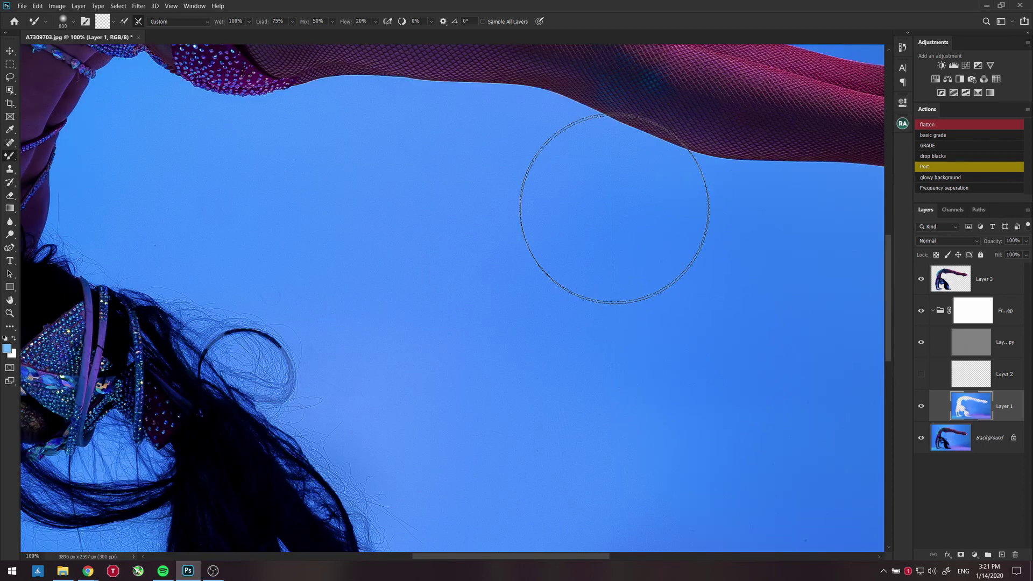
On the Layer 1 copy texture layer, clone clean texture over backdrop marks below the thighs with a 50 px Clone Stamp
{"action": "left_click", "coordinate": [978, 344]}
{"action": "key", "text": "s"}
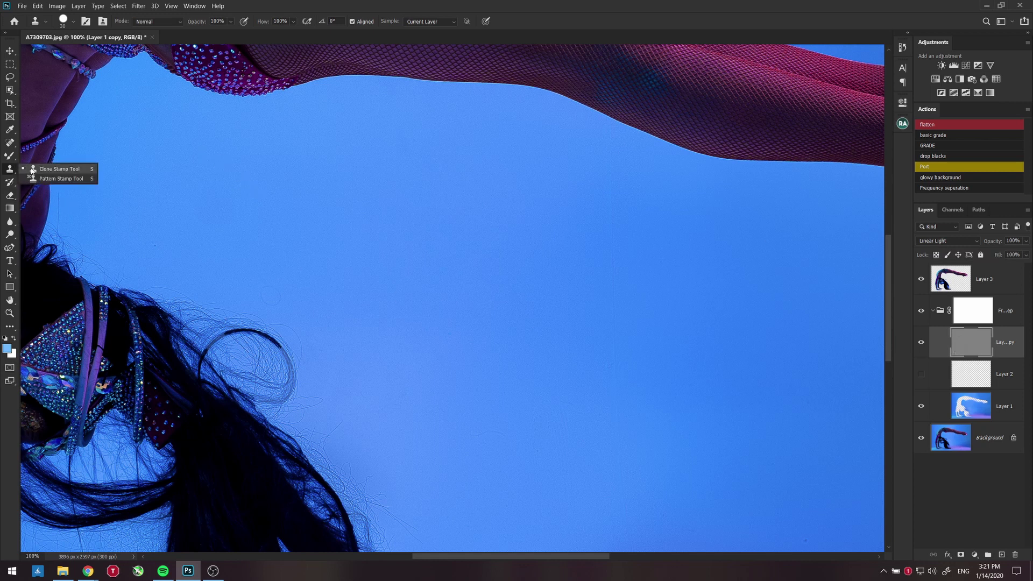
{"action": "right_click", "coordinate": [405, 198]}
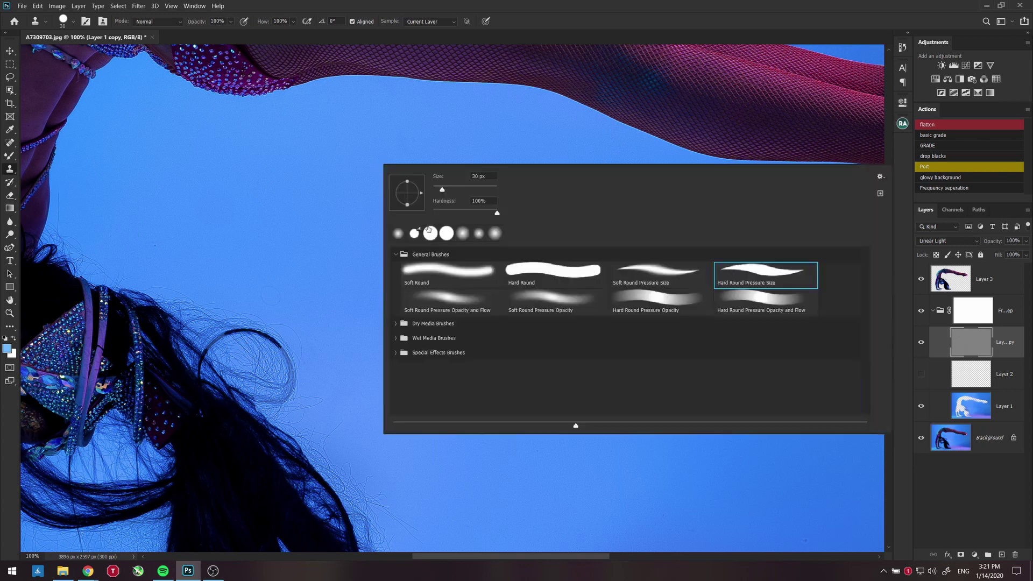
{"action": "left_click", "coordinate": [722, 4]}
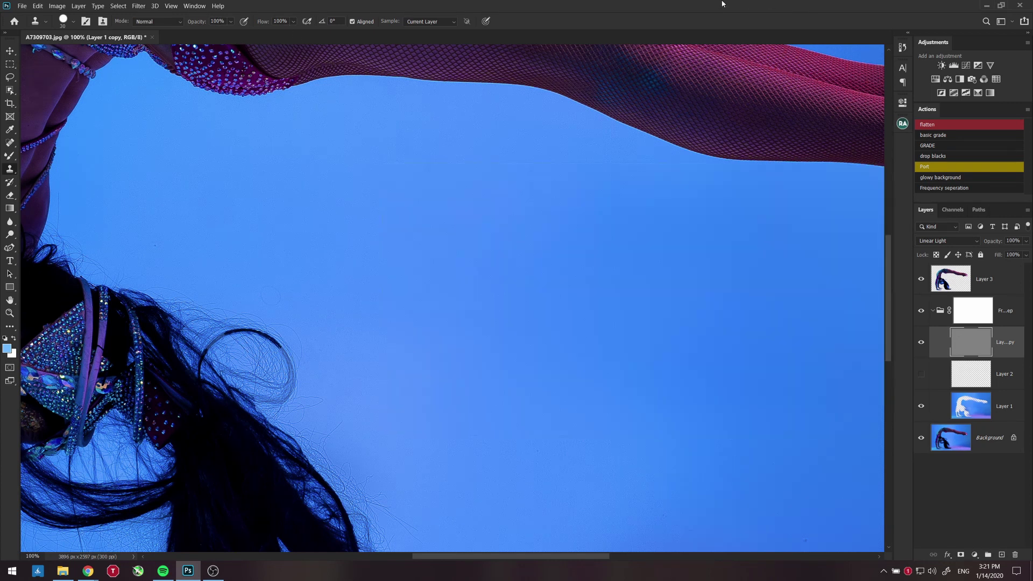
{"action": "key", "text": "bracketright"}
{"action": "key", "text": "alt"}
{"action": "left_click", "coordinate": [530, 304], "text": "alt"}
{"action": "key", "text": "bracketright"}
{"action": "mouse_move", "coordinate": [583, 185]}
{"action": "left_mouse_down"}
{"action": "mouse_move", "coordinate": [524, 451]}
{"action": "mouse_move", "coordinate": [540, 431]}
{"action": "left_mouse_up"}
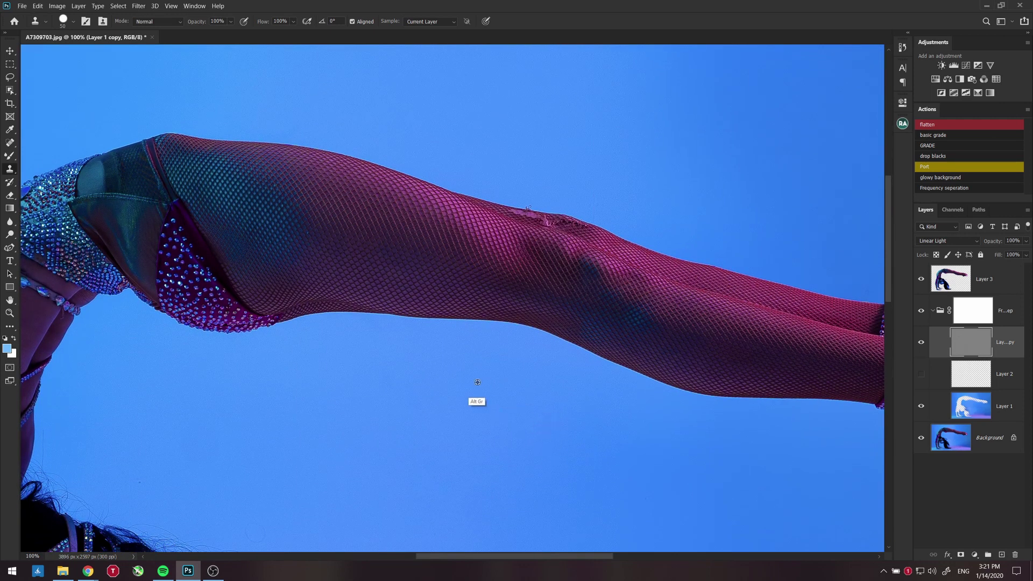
Clone clean texture over the remaining blemishes on the backdrop above and around the dancer's legs
{"action": "left_click", "coordinate": [551, 116], "text": "alt"}
{"action": "left_click_drag", "start_coordinate": [549, 184], "coordinate": [516, 403]}
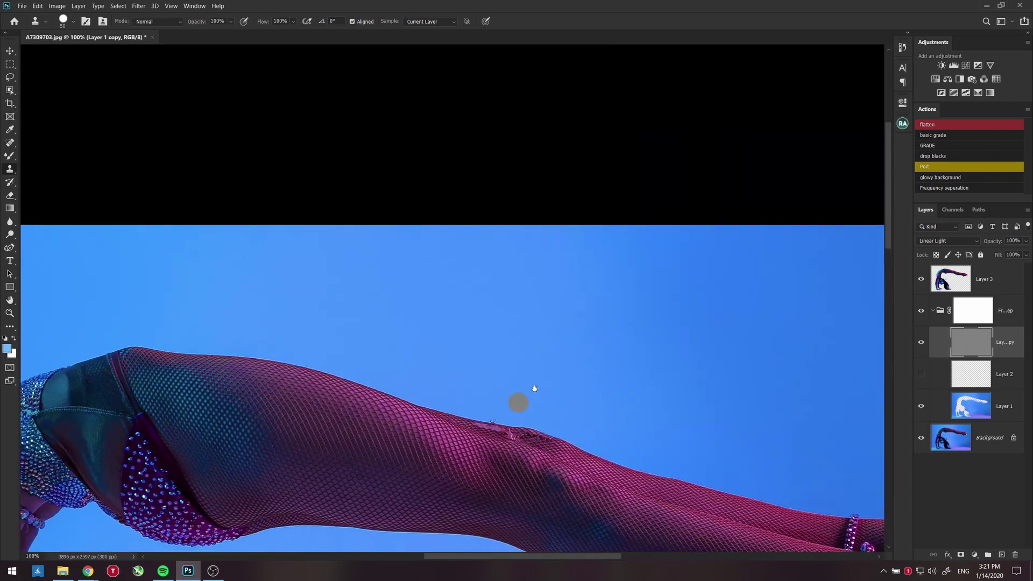
{"action": "left_click_drag", "start_coordinate": [660, 383], "coordinate": [293, 205]}
{"action": "left_click_drag", "start_coordinate": [577, 450], "coordinate": [460, 60]}
{"action": "left_click_drag", "start_coordinate": [276, 423], "coordinate": [884, 287]}
Remove the dark spots and marks from the backdrop texture beside the dancer's hair with the Clone Stamp
{"action": "scroll", "coordinate": [784, 491], "scroll_direction": "up", "scroll_amount": 5}
{"action": "scroll", "coordinate": [784, 492], "scroll_direction": "right", "scroll_amount": 3}
{"action": "key", "text": "bracketright"}
{"action": "scroll", "coordinate": [628, 197], "scroll_direction": "down", "scroll_amount": 4}
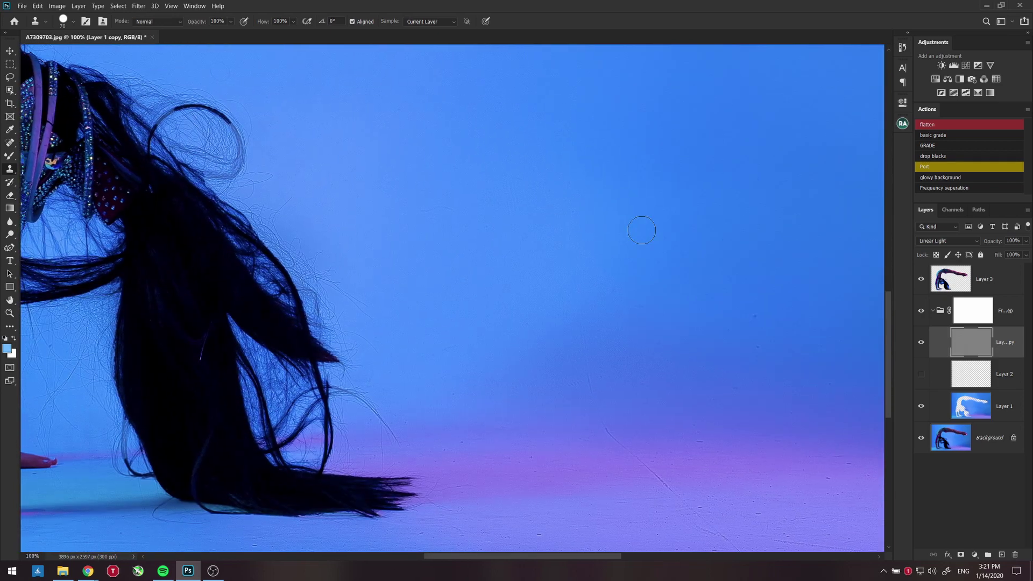
{"action": "key", "text": "bracketright"}
{"action": "key", "text": "bracketright"}
{"action": "left_click_drag", "start_coordinate": [615, 291], "coordinate": [390, 85]}
{"action": "key", "text": "bracketleft"}
{"action": "key", "text": "bracketleft"}
{"action": "left_click", "coordinate": [527, 332]}
{"action": "left_click", "coordinate": [610, 283]}
Clone clean floor texture over the diagonal crack, specks and scratches on the purple and blue floor
{"action": "left_click_drag", "start_coordinate": [652, 339], "coordinate": [399, 299]}
{"action": "left_click_drag", "start_coordinate": [290, 161], "coordinate": [739, 350]}
{"action": "left_click_drag", "start_coordinate": [392, 330], "coordinate": [800, 123]}
{"action": "left_click", "coordinate": [623, 301], "text": "alt"}
{"action": "left_click", "coordinate": [296, 299], "text": "alt"}
{"action": "left_click_drag", "start_coordinate": [397, 166], "coordinate": [806, 105]}
Clean the floor and backdrop texture around the dancer's hands and outer arm with the Clone Stamp enlarged to 90 px
{"action": "key", "text": "bracketright"}
{"action": "left_click", "coordinate": [674, 240], "text": "alt"}
{"action": "mouse_move", "coordinate": [560, 253]}
{"action": "left_mouse_down"}
{"action": "mouse_move", "coordinate": [637, 364]}
{"action": "mouse_move", "coordinate": [643, 391]}
{"action": "left_mouse_up"}
{"action": "key", "text": "bracketright"}
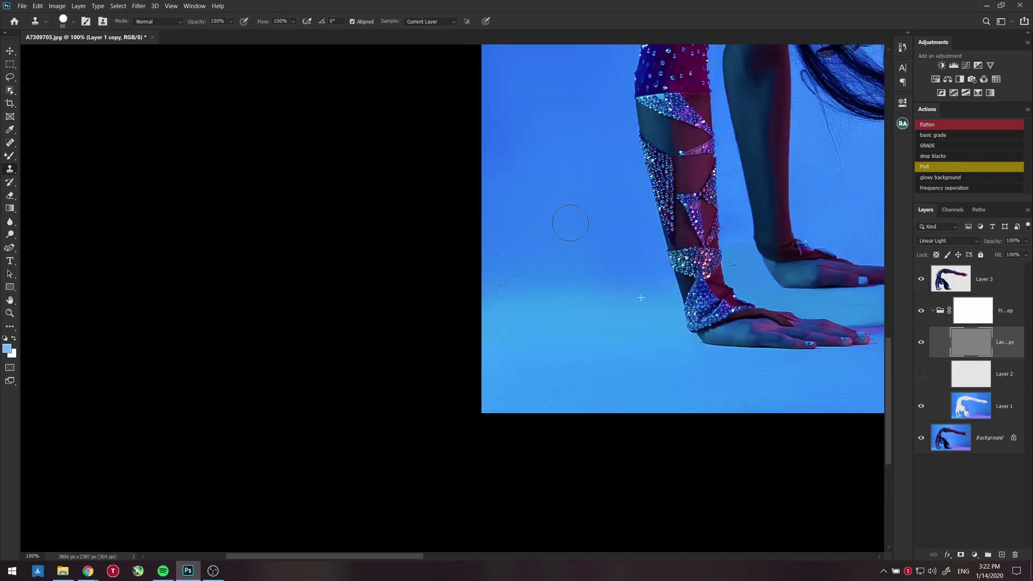
{"action": "left_click_drag", "start_coordinate": [567, 81], "coordinate": [309, 495]}
{"action": "left_click_drag", "start_coordinate": [452, 369], "coordinate": [452, 466]}
View the whole photo and compare it with the original by showing only the Background layer
{"action": "key", "text": "ctrl+minus"}
{"action": "key", "text": "ctrl+minus"}
{"action": "key", "text": "ctrl+minus"}
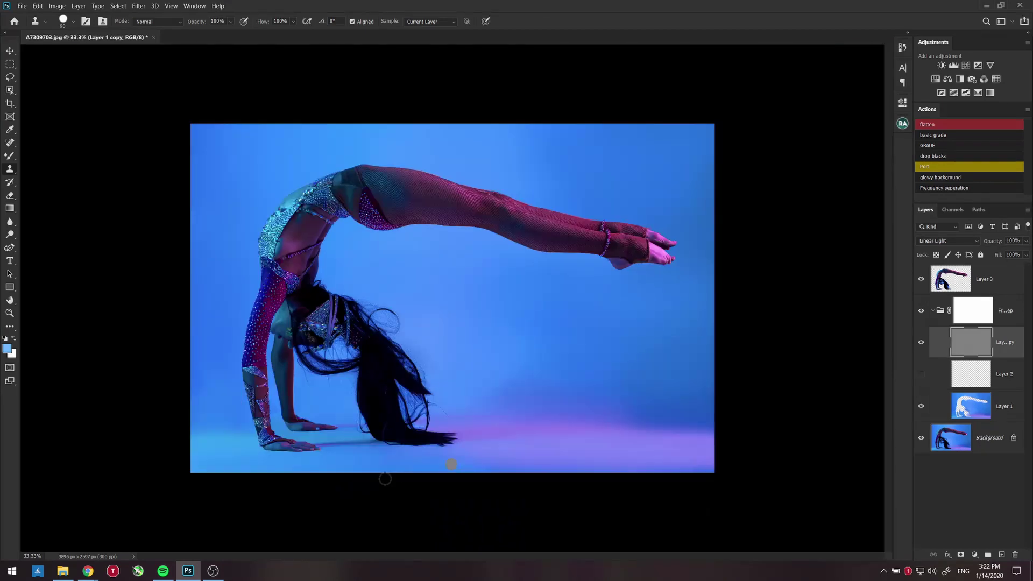
{"action": "scroll", "coordinate": [353, 511], "scroll_direction": "up", "scroll_amount": 2}
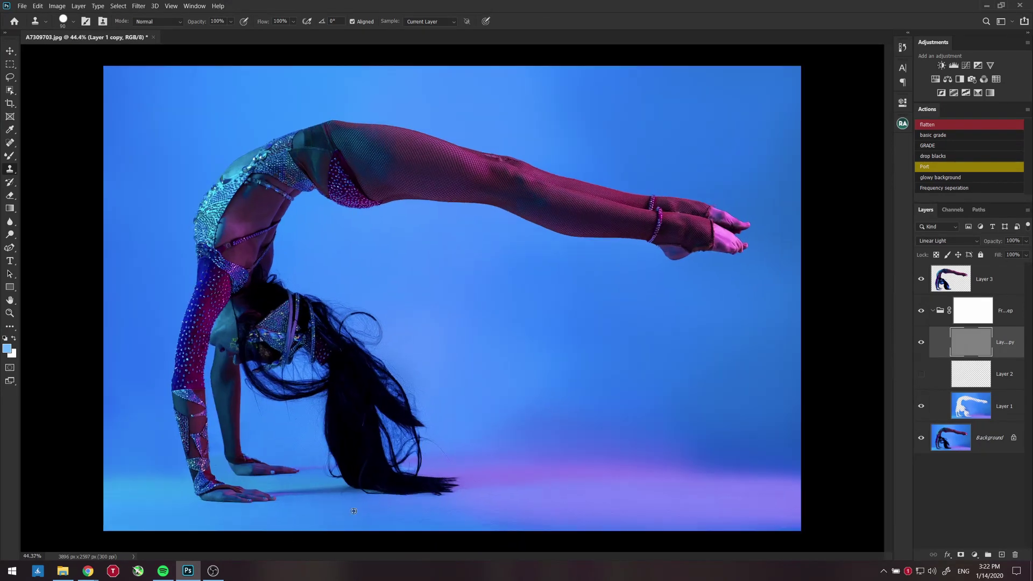
{"action": "left_click", "coordinate": [921, 440], "text": "alt"}
{"action": "left_click", "coordinate": [921, 440], "text": "alt"}
Check what Layer 1, Layer 1 copy and the Background each contribute by switching their visibility off and on
{"action": "left_click", "coordinate": [921, 408]}
{"action": "left_click", "coordinate": [921, 408]}
{"action": "left_click", "coordinate": [920, 343]}
{"action": "left_click", "coordinate": [921, 343]}
{"action": "left_click", "coordinate": [921, 438]}
{"action": "left_click", "coordinate": [921, 439]}
{"action": "scroll", "coordinate": [326, 280], "scroll_direction": "up", "scroll_amount": 5}
{"action": "scroll", "coordinate": [367, 353], "scroll_direction": "down", "scroll_amount": 2}
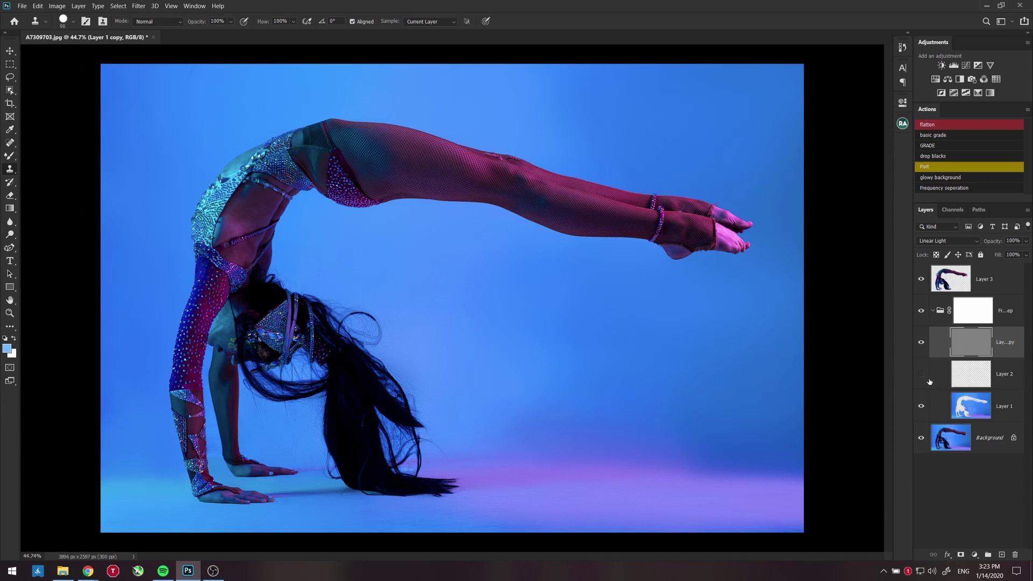
On Layer 2, sample a backdrop blue and softly paint over the uneven backdrop below the legs with an enlarged brush at 50% opacity
{"action": "left_click", "coordinate": [988, 380]}
{"action": "key", "text": "b"}
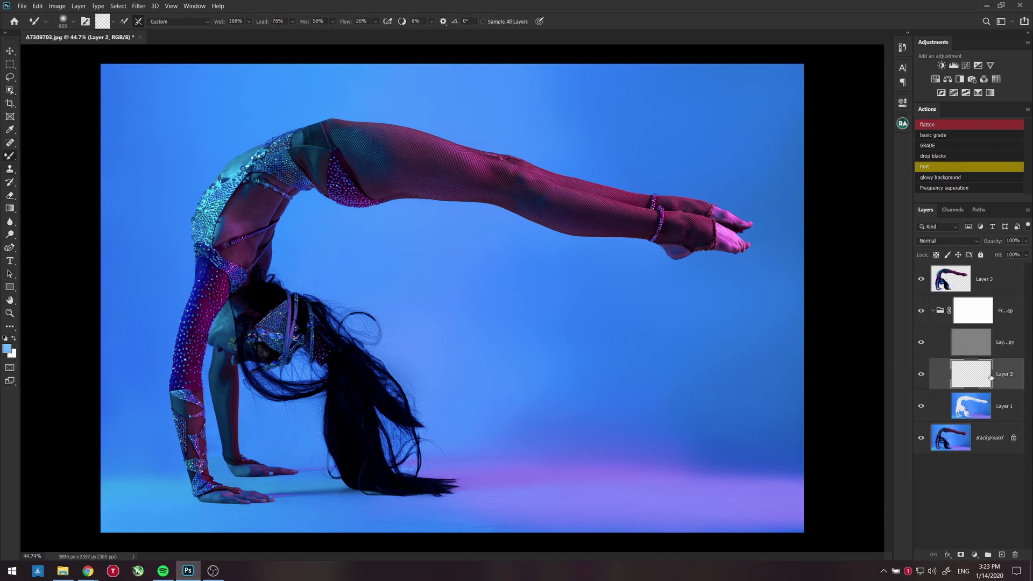
{"action": "key", "text": "shift"}
{"action": "key", "text": "shift+b"}
{"action": "key", "text": "alt"}
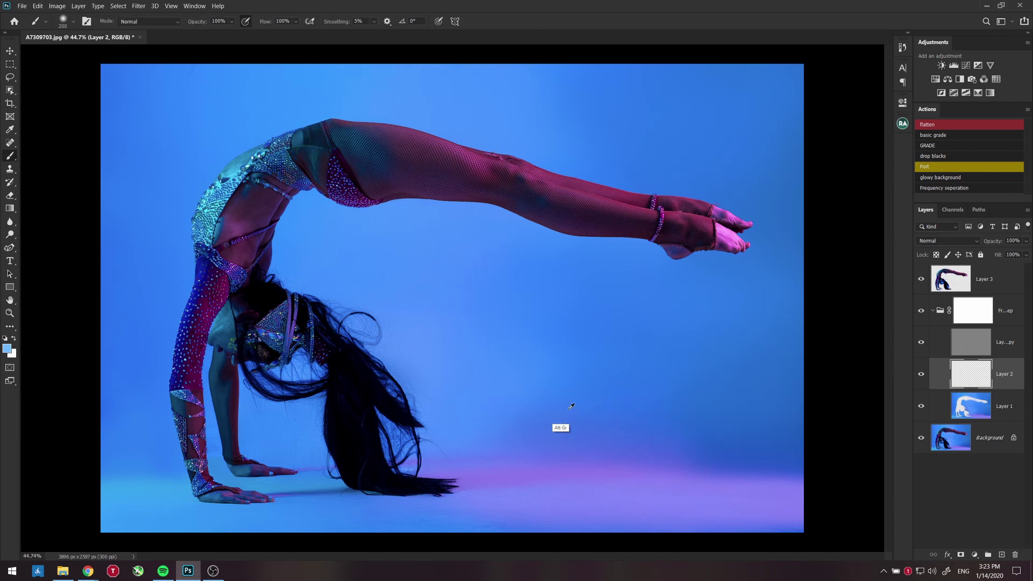
{"action": "left_click", "coordinate": [473, 424], "text": "alt"}
{"action": "key", "text": "bracketright"}
{"action": "key", "text": "bracketright"}
{"action": "key", "text": "bracketright"}
{"action": "key", "text": "bracketright"}
{"action": "key", "text": "5"}
{"action": "mouse_move", "coordinate": [426, 301]}
{"action": "left_mouse_down"}
{"action": "mouse_move", "coordinate": [522, 265]}
{"action": "mouse_move", "coordinate": [522, 408]}
{"action": "mouse_move", "coordinate": [578, 293]}
{"action": "mouse_move", "coordinate": [665, 398]}
{"action": "left_mouse_up"}
{"action": "key", "text": "0"}
Merge all layers into the Background and run the Frequency seperation action on it
{"action": "key", "text": "z"}
{"action": "mouse_move", "coordinate": [484, 137]}
{"action": "left_mouse_down"}
{"action": "mouse_move", "coordinate": [548, 220]}
{"action": "mouse_move", "coordinate": [523, 232]}
{"action": "left_mouse_up"}
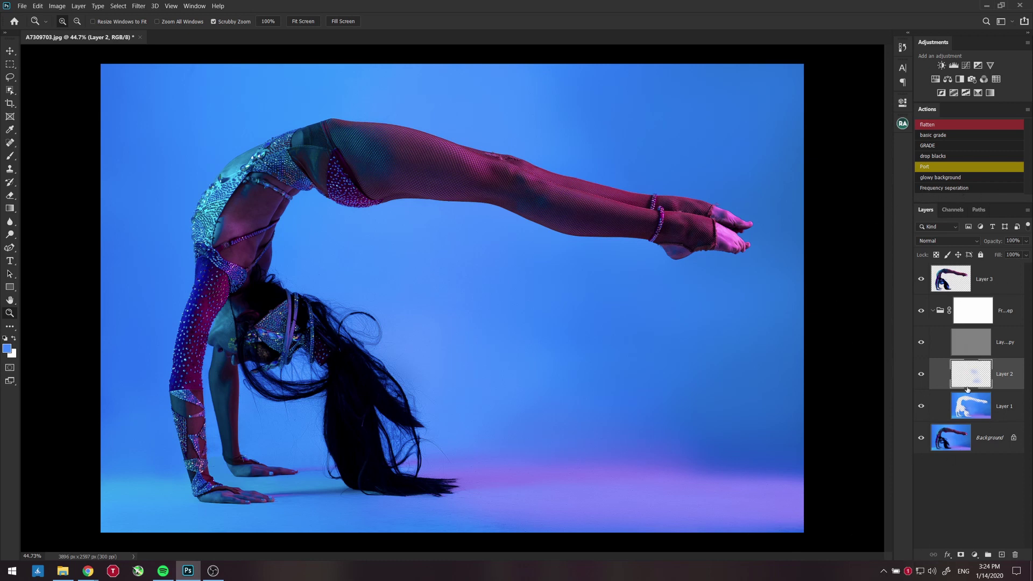
{"action": "key", "text": "ctrl+shift+e"}
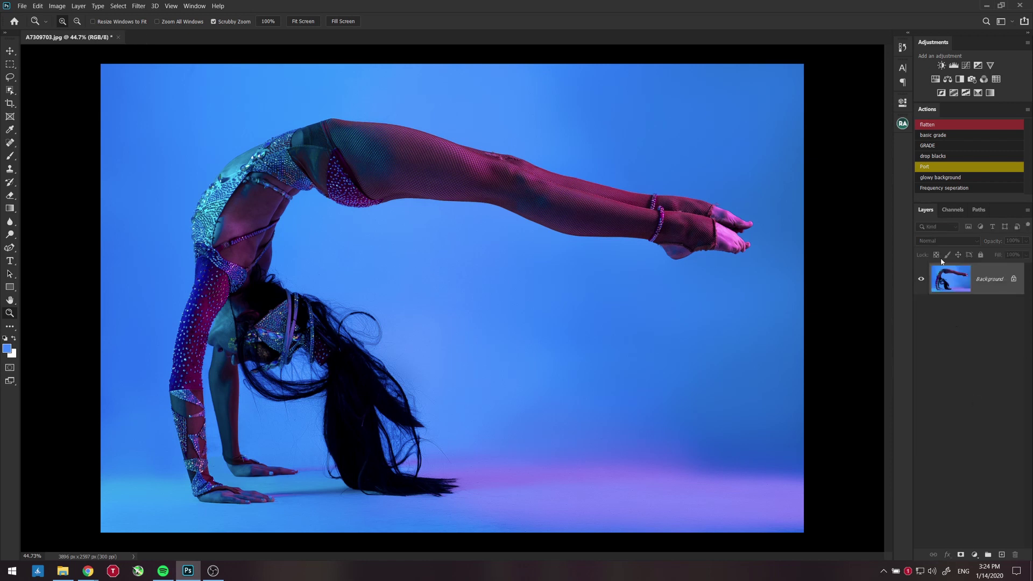
{"action": "left_click", "coordinate": [948, 189]}
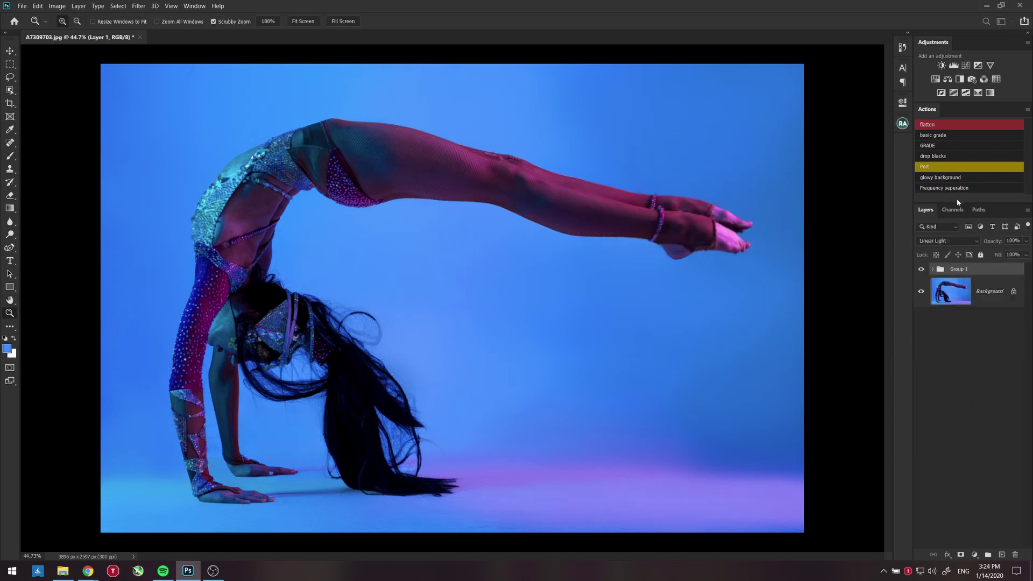
Select the dancer on the Background layer, copy her to a new layer and place it above the frequency separation group
{"action": "left_click", "coordinate": [987, 408]}
{"action": "key", "text": "w"}
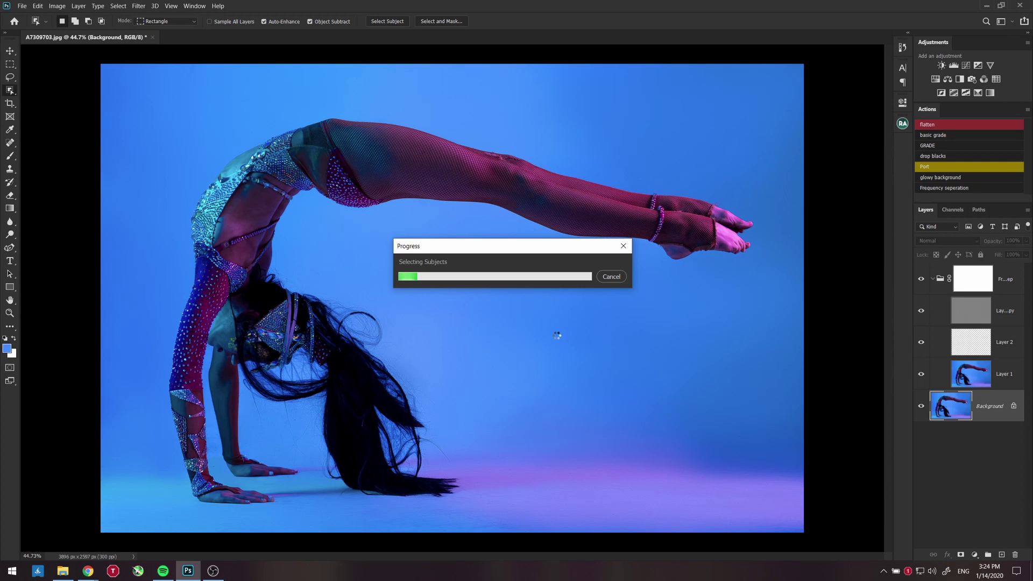
{"action": "right_click", "coordinate": [371, 314]}
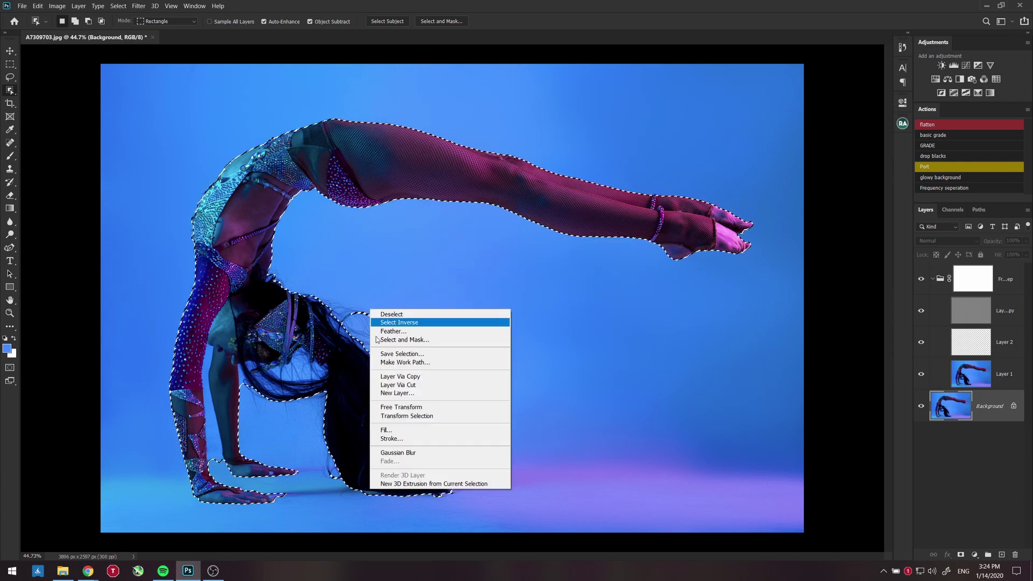
{"action": "left_click", "coordinate": [399, 376]}
{"action": "left_click_drag", "start_coordinate": [951, 404], "coordinate": [951, 268]}
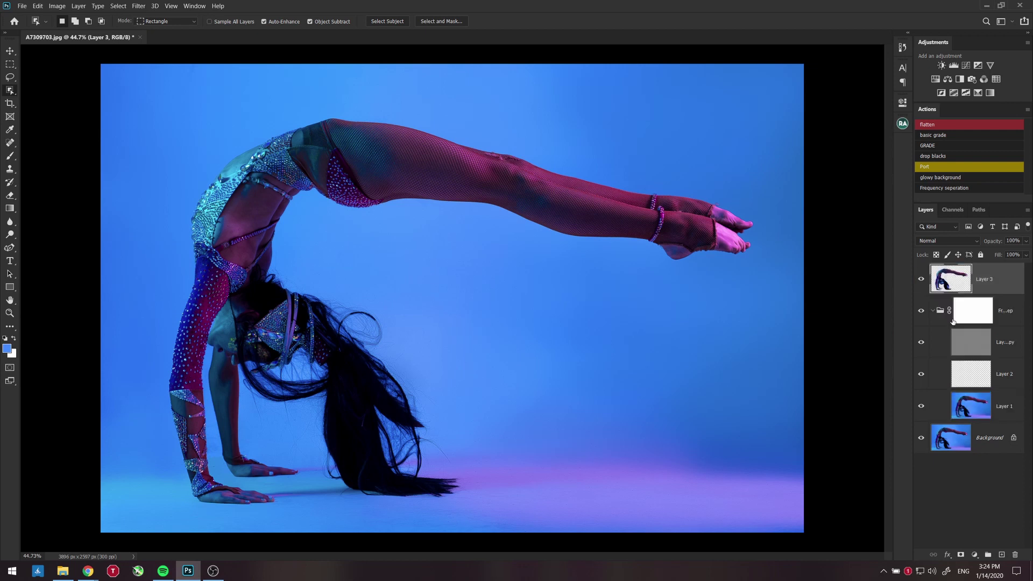
Load Layer 3's outline as a selection, delete the dancer from Layer 1, and make Layer 1 copy active
{"action": "left_click", "coordinate": [954, 289], "text": "ctrl"}
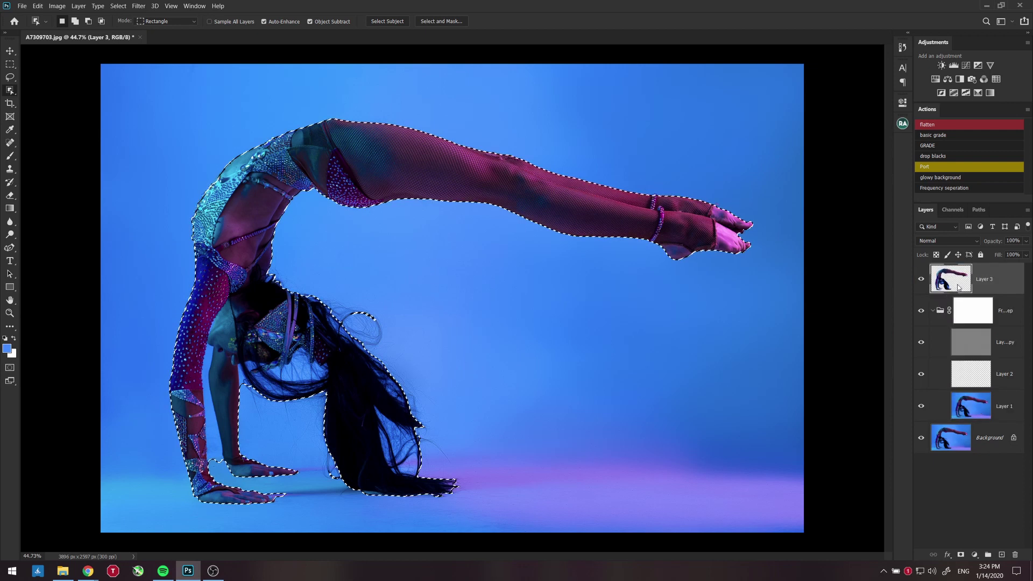
{"action": "left_click", "coordinate": [968, 413]}
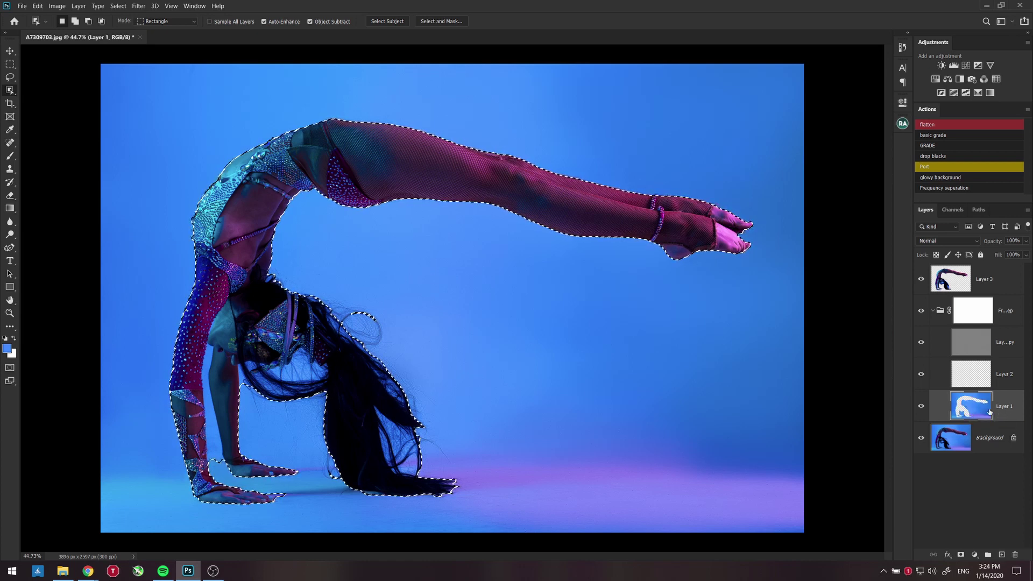
{"action": "left_click", "coordinate": [1003, 350]}
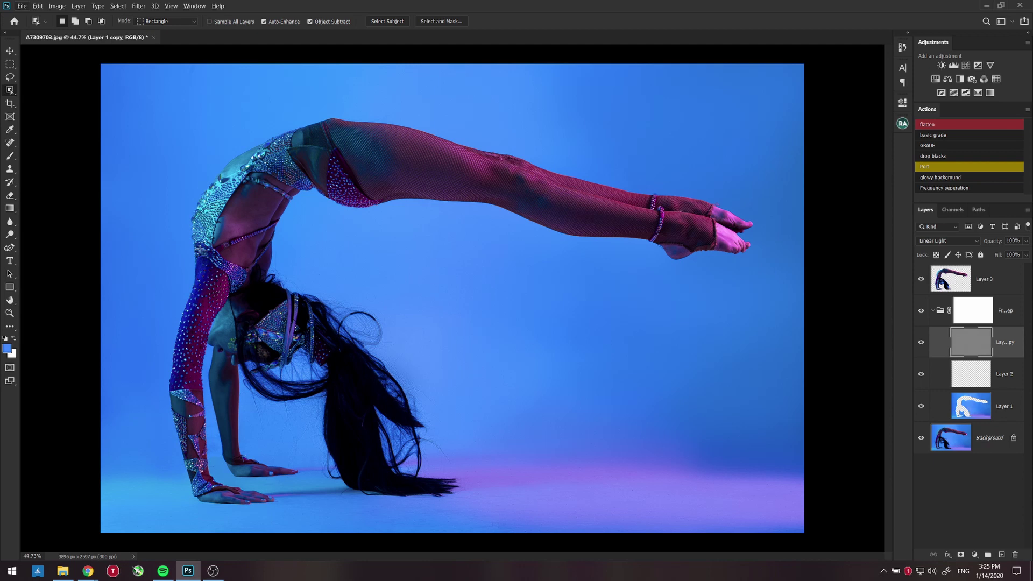
Merge all layers and brighten the photo with a Curves adjustment using two curve points
{"action": "key", "text": "ctrl+shift+e"}
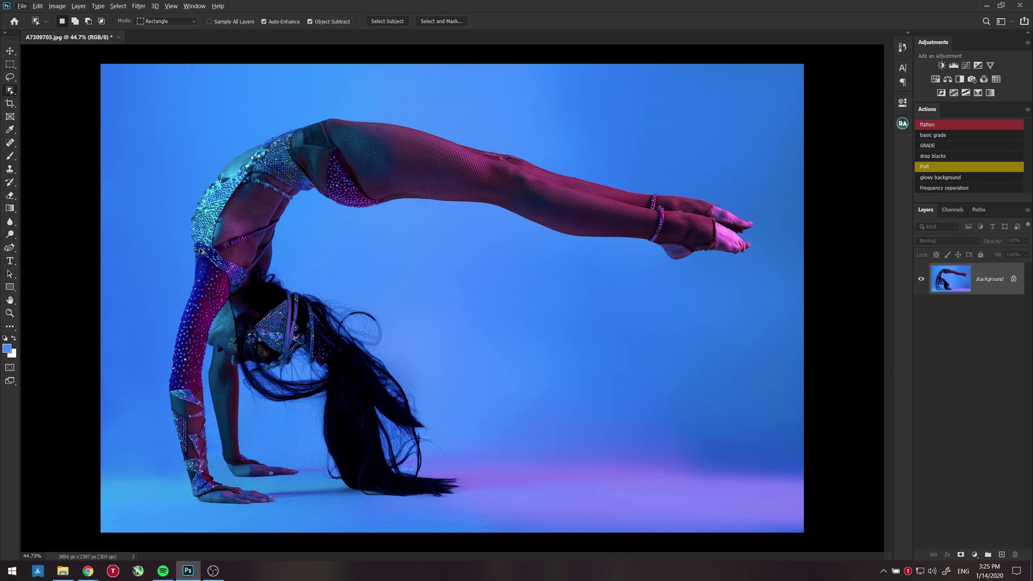
{"action": "left_click", "coordinate": [966, 66]}
{"action": "left_click_drag", "start_coordinate": [796, 222], "coordinate": [791, 213]}
{"action": "left_click_drag", "start_coordinate": [732, 285], "coordinate": [736, 283]}
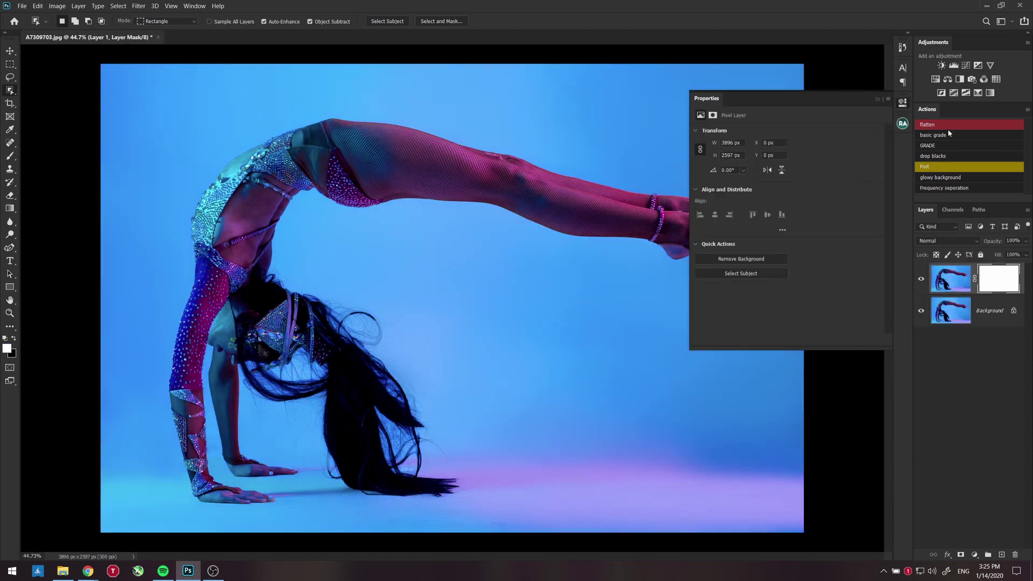
Sharpen the photo by applying a High Pass filter to the upper layer, changing its blend mode and lowering its opacity
{"action": "left_click", "coordinate": [139, 6]}
{"action": "mouse_move", "coordinate": [161, 197]}
{"action": "left_click", "coordinate": [281, 206]}
{"action": "left_click_drag", "start_coordinate": [478, 279], "coordinate": [452, 279]}
{"action": "left_click", "coordinate": [569, 141]}
{"action": "left_click", "coordinate": [946, 241]}
{"action": "left_click", "coordinate": [940, 375]}
{"action": "left_click_drag", "start_coordinate": [995, 241], "coordinate": [945, 253]}
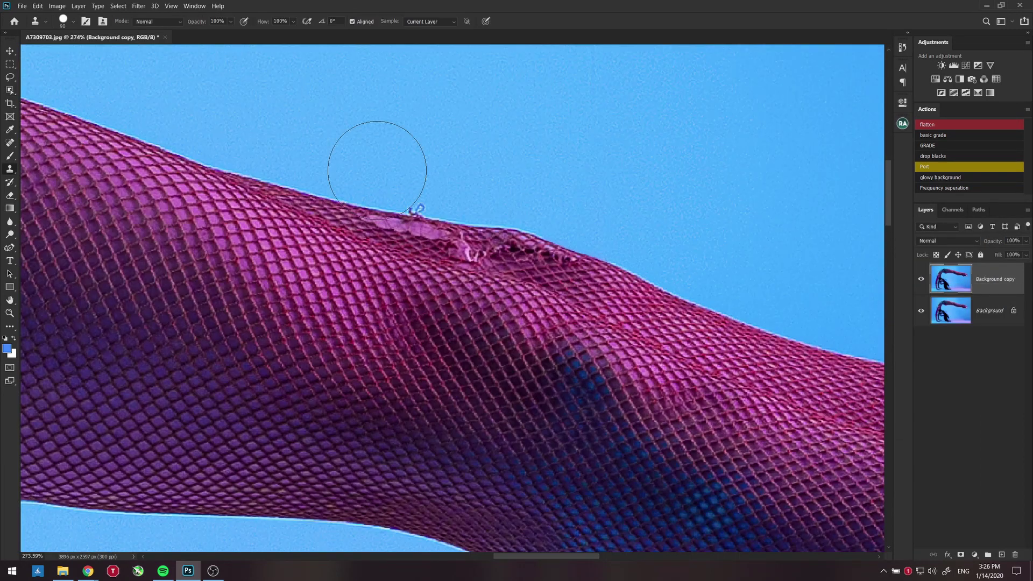
Shrink the Clone Stamp and clone intact fishnet over the frayed part of the tear near the knee on Background copy
{"action": "key", "text": "bracketleft"}
{"action": "key", "text": "bracketleft"}
{"action": "key", "text": "bracketleft"}
{"action": "key", "text": "bracketleft"}
{"action": "key", "text": "bracketleft"}
{"action": "key", "text": "bracketleft"}
{"action": "key", "text": "bracketleft"}
{"action": "left_click", "coordinate": [516, 265], "text": "alt"}
{"action": "mouse_move", "coordinate": [503, 248]}
{"action": "left_mouse_down"}
{"action": "mouse_move", "coordinate": [583, 272]}
{"action": "mouse_move", "coordinate": [509, 247]}
{"action": "left_mouse_up"}
Clone clean netting from beside the tear over the exposed skin patch along the leg's upper edge
{"action": "left_click", "coordinate": [353, 220], "text": "alt"}
{"action": "left_click", "coordinate": [376, 222]}
{"action": "mouse_move", "coordinate": [376, 222]}
{"action": "left_mouse_down"}
{"action": "mouse_move", "coordinate": [439, 230]}
{"action": "mouse_move", "coordinate": [467, 234]}
{"action": "left_mouse_up"}
{"action": "left_click_drag", "start_coordinate": [474, 255], "coordinate": [519, 269]}
{"action": "left_click", "coordinate": [417, 218]}
{"action": "left_click", "coordinate": [421, 208]}
Add the Beauty Retouch Dodge and Burn layer groups above the Background
{"action": "key", "text": "ctrl+minus"}
{"action": "key", "text": "ctrl+minus"}
{"action": "key", "text": "ctrl+minus"}
{"action": "key", "text": "ctrl+minus"}
{"action": "key", "text": "ctrl+minus"}
{"action": "key", "text": "ctrl+minus"}
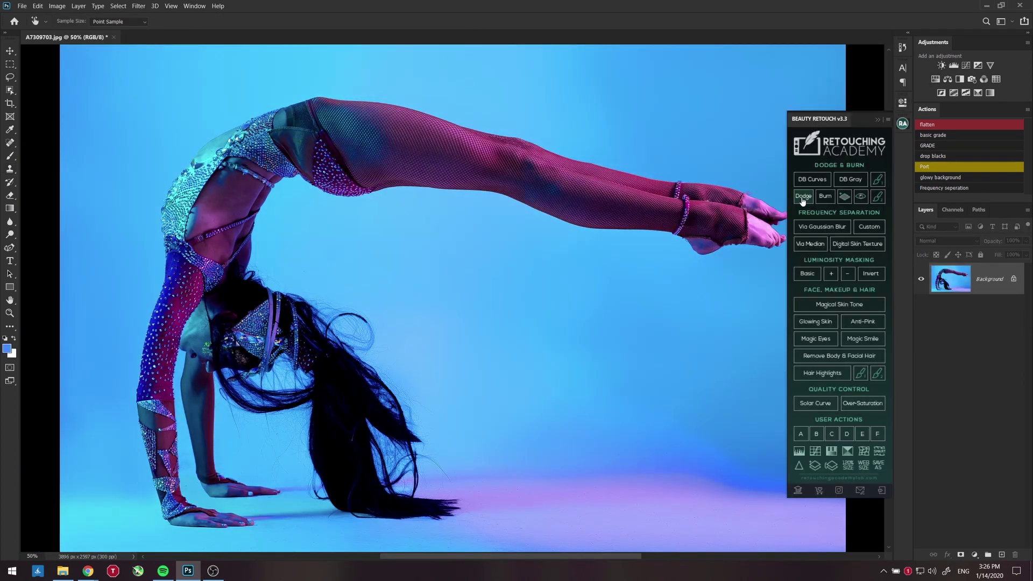
{"action": "left_click", "coordinate": [802, 198]}
{"action": "left_click", "coordinate": [824, 197]}
Paint on the Dodge - Brighten mask to lighten the dancer's headdress, face, arm, body, legs and both hands
{"action": "left_click", "coordinate": [976, 343]}
{"action": "key", "text": "b"}
{"action": "left_click_drag", "start_coordinate": [271, 342], "coordinate": [250, 319]}
{"action": "left_click_drag", "start_coordinate": [261, 314], "coordinate": [291, 348]}
{"action": "mouse_move", "coordinate": [209, 311]}
{"action": "left_mouse_down"}
{"action": "mouse_move", "coordinate": [199, 324]}
{"action": "mouse_move", "coordinate": [248, 220]}
{"action": "mouse_move", "coordinate": [189, 218]}
{"action": "mouse_move", "coordinate": [293, 135]}
{"action": "mouse_move", "coordinate": [414, 119]}
{"action": "mouse_move", "coordinate": [618, 203]}
{"action": "mouse_move", "coordinate": [731, 211]}
{"action": "left_mouse_up"}
{"action": "mouse_move", "coordinate": [188, 296]}
{"action": "left_mouse_down"}
{"action": "mouse_move", "coordinate": [177, 484]}
{"action": "mouse_move", "coordinate": [188, 355]}
{"action": "left_mouse_up"}
{"action": "left_click_drag", "start_coordinate": [187, 515], "coordinate": [241, 522]}
{"action": "left_click_drag", "start_coordinate": [218, 485], "coordinate": [264, 492]}
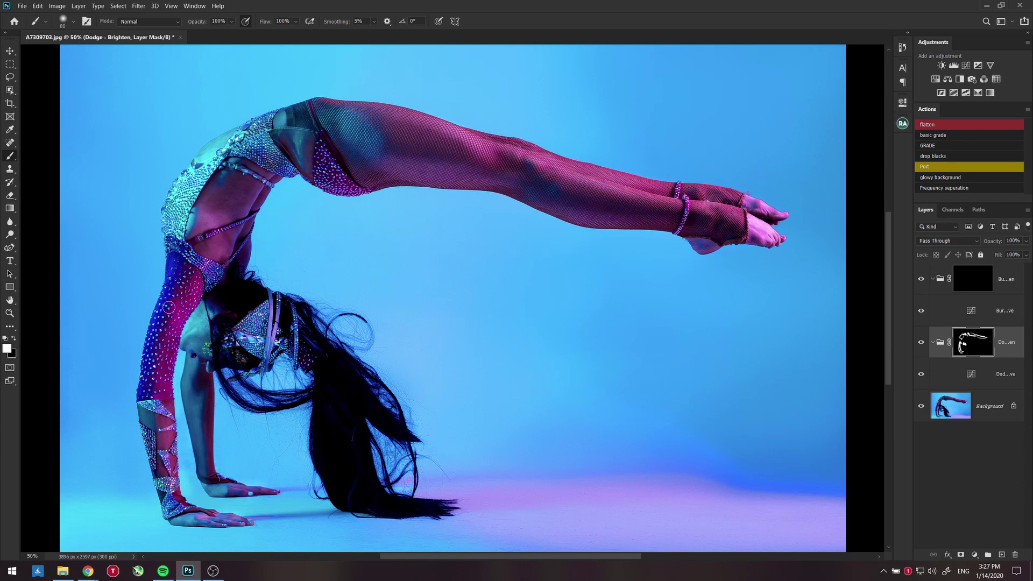
Paint on the Burn - Darken mask to deepen the shadows on the dancer's face, outer forearm and torso
{"action": "left_click", "coordinate": [972, 278]}
{"action": "left_click_drag", "start_coordinate": [277, 331], "coordinate": [255, 353]}
{"action": "left_click_drag", "start_coordinate": [161, 414], "coordinate": [179, 517]}
{"action": "left_click_drag", "start_coordinate": [153, 399], "coordinate": [153, 436]}
{"action": "mouse_move", "coordinate": [189, 216]}
{"action": "left_mouse_down"}
{"action": "mouse_move", "coordinate": [175, 259]}
{"action": "mouse_move", "coordinate": [240, 221]}
{"action": "mouse_move", "coordinate": [310, 144]}
{"action": "left_mouse_up"}
Darken the leg around the knee on the Burn - Darken mask with a larger brush, and flatten the image
{"action": "key", "text": "bracketright"}
{"action": "key", "text": "bracketright"}
{"action": "left_click", "coordinate": [902, 123]}
{"action": "left_click_drag", "start_coordinate": [483, 164], "coordinate": [527, 173]}
{"action": "key", "text": "bracketleft"}
{"action": "key", "text": "bracketleft"}
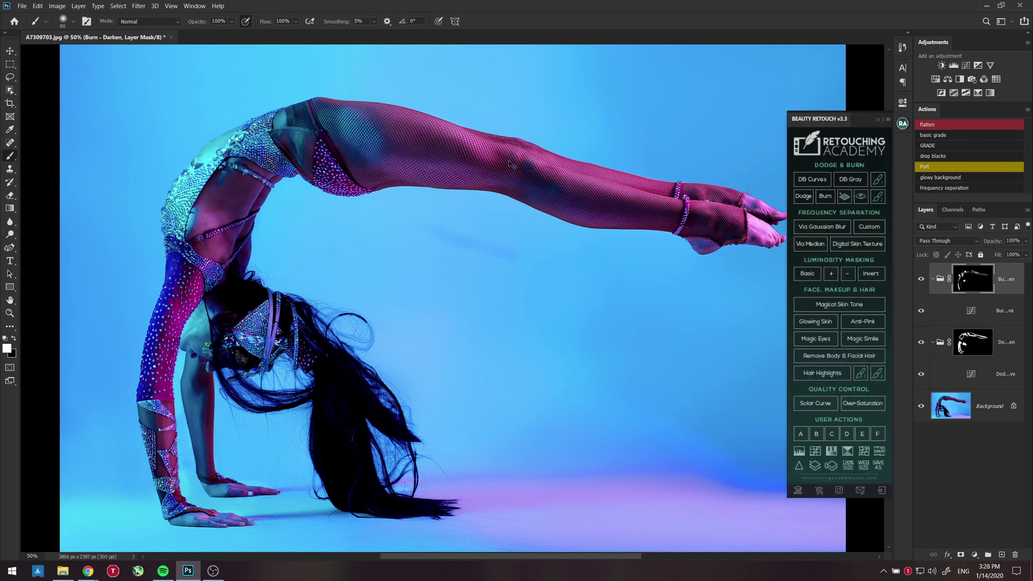
{"action": "left_click", "coordinate": [961, 128]}
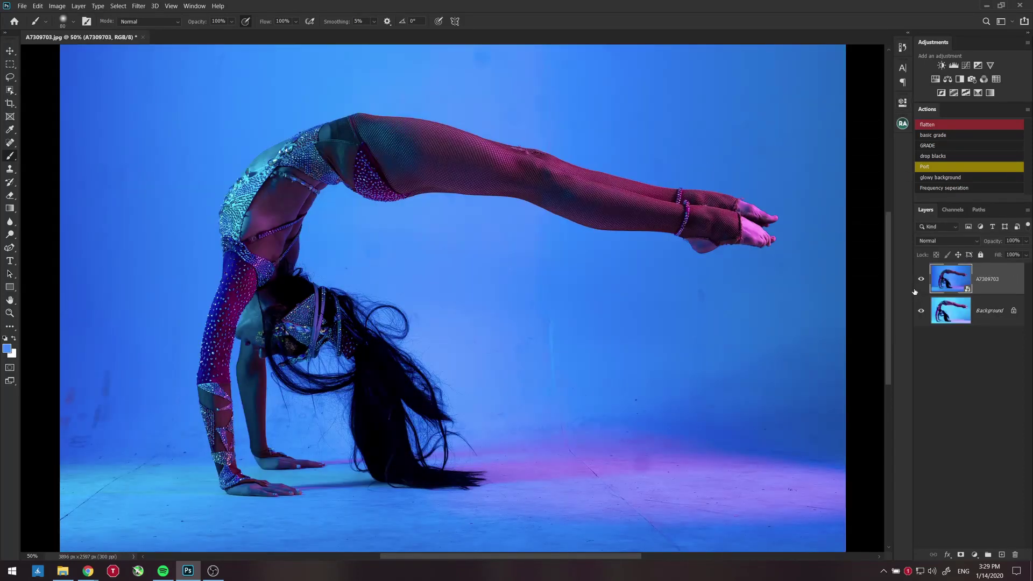
Compare the retouch with the original by toggling layer A7309703, and examine the original's hands, hair and floor up close
{"action": "left_click", "coordinate": [921, 283]}
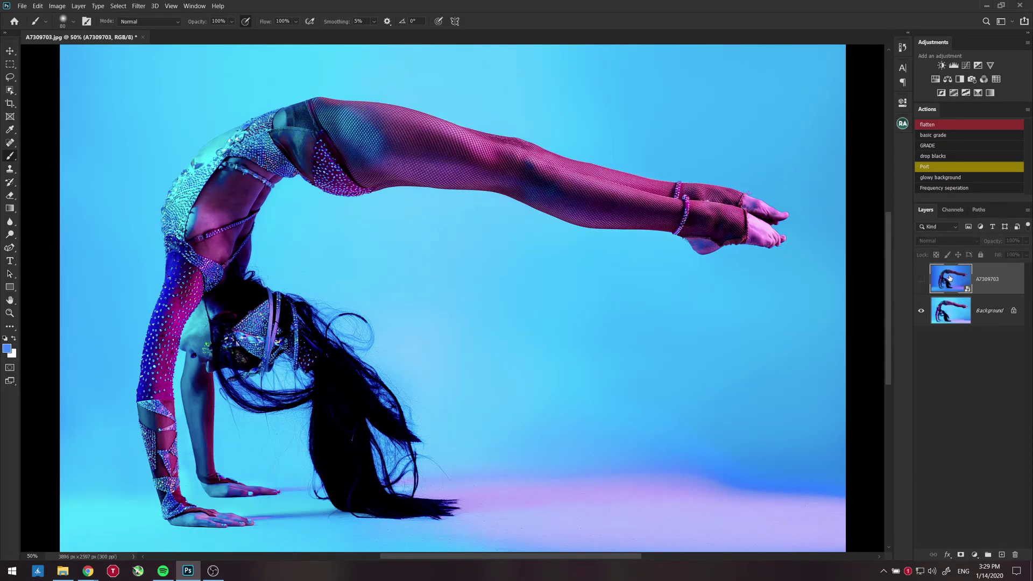
{"action": "left_click", "coordinate": [921, 279]}
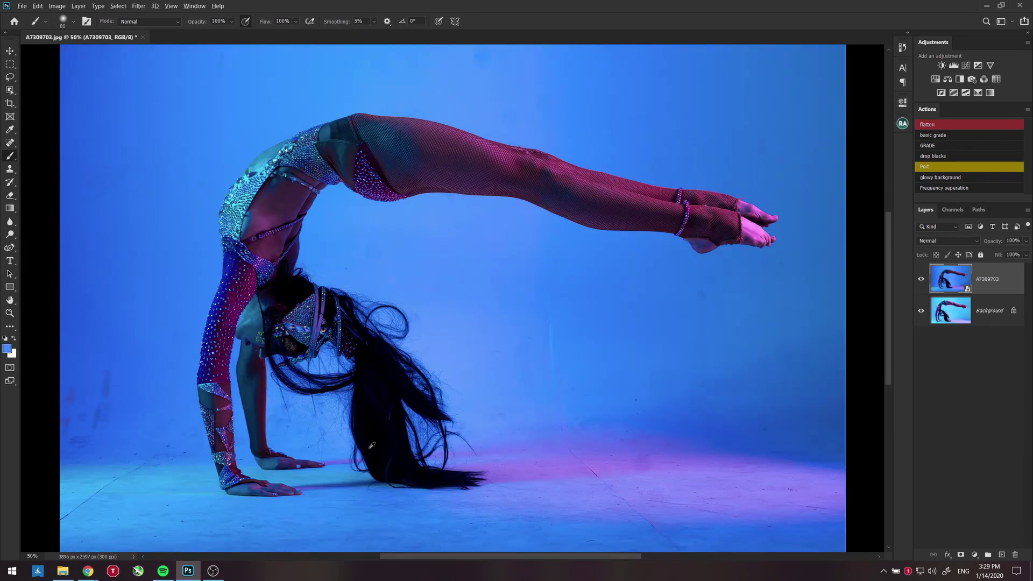
{"action": "scroll", "coordinate": [155, 415], "scroll_direction": "up", "scroll_amount": 6}
{"action": "left_click_drag", "start_coordinate": [154, 411], "coordinate": [215, 178]}
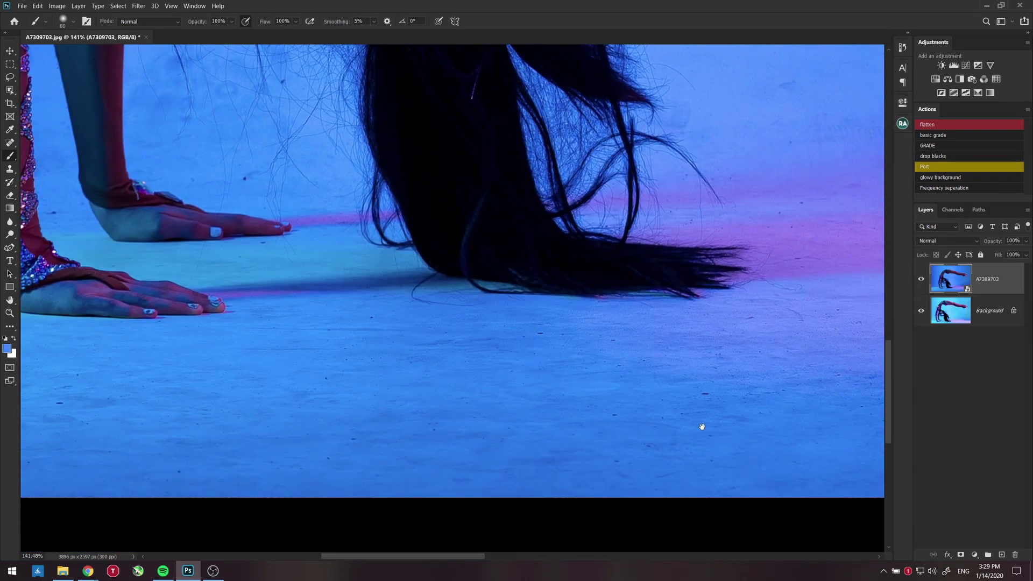
{"action": "left_click_drag", "start_coordinate": [764, 466], "coordinate": [251, 442]}
{"action": "left_click_drag", "start_coordinate": [538, 298], "coordinate": [410, 341]}
{"action": "scroll", "coordinate": [434, 328], "scroll_direction": "down", "scroll_amount": 2}
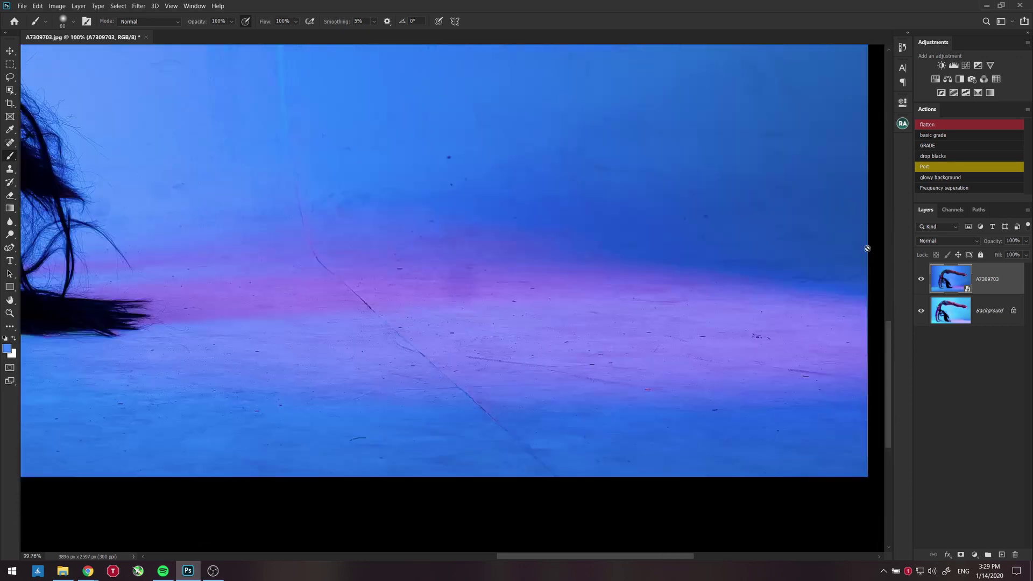
Switch the original photo layer off and on to compare the floor and the whole image before and after retouching
{"action": "left_click", "coordinate": [921, 279]}
{"action": "scroll", "coordinate": [587, 370], "scroll_direction": "down", "scroll_amount": 5}
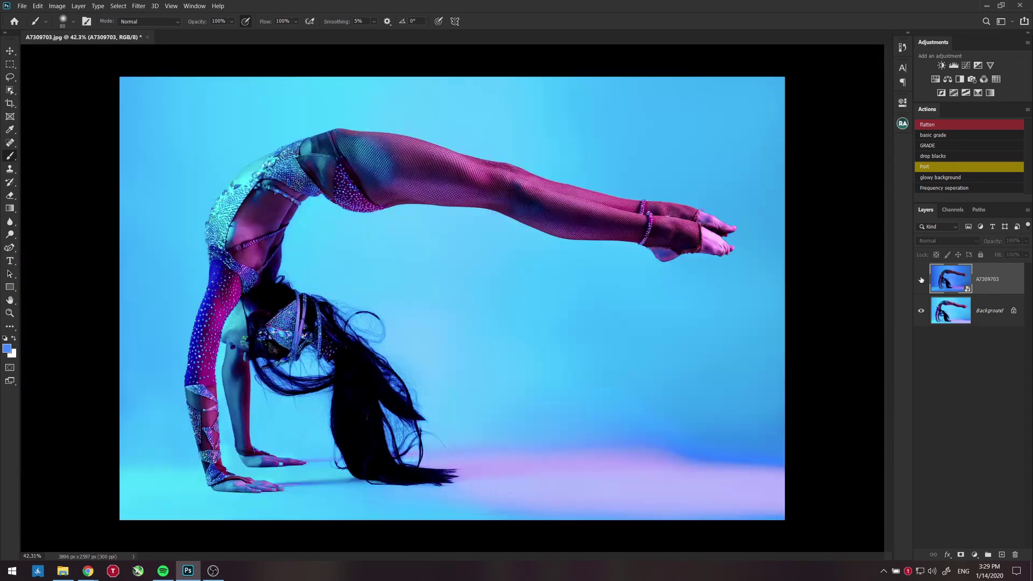
{"action": "left_click", "coordinate": [921, 279]}
{"action": "left_click", "coordinate": [921, 279]}
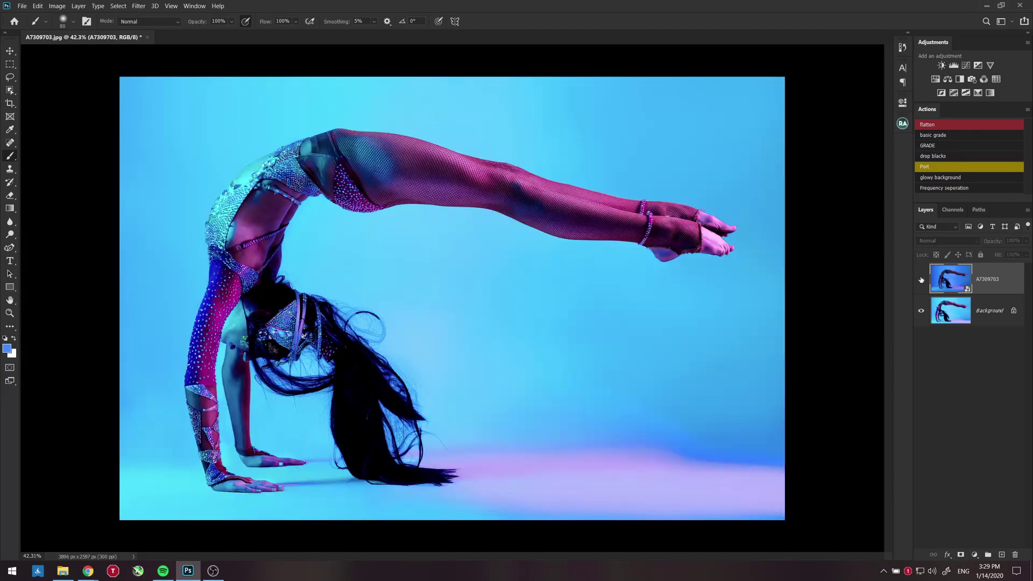